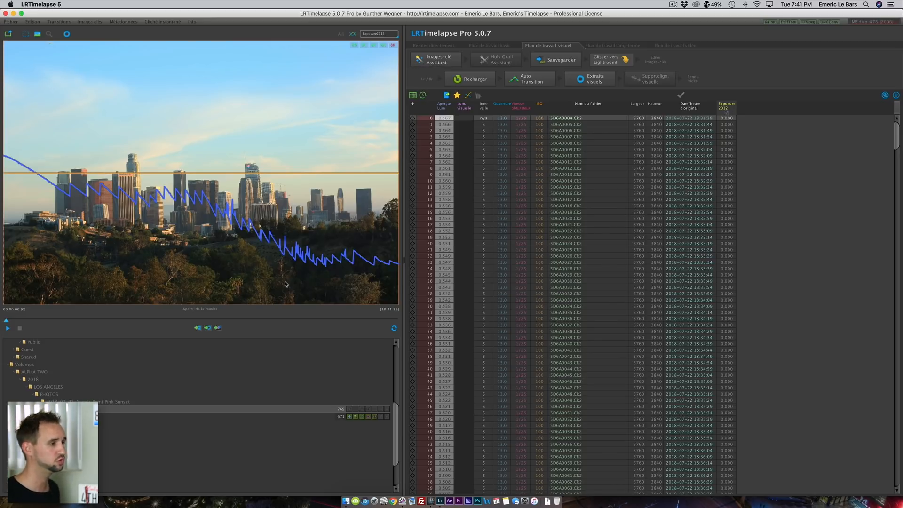
- Preview the sunset sequence and generate 15 keyframes with the keyframe assistant
drag(7, 321, 165, 337)
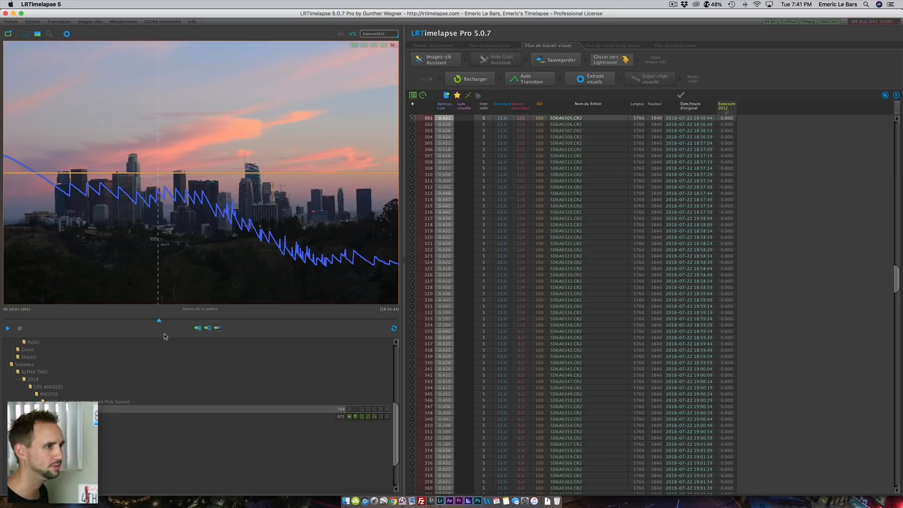
click(445, 61)
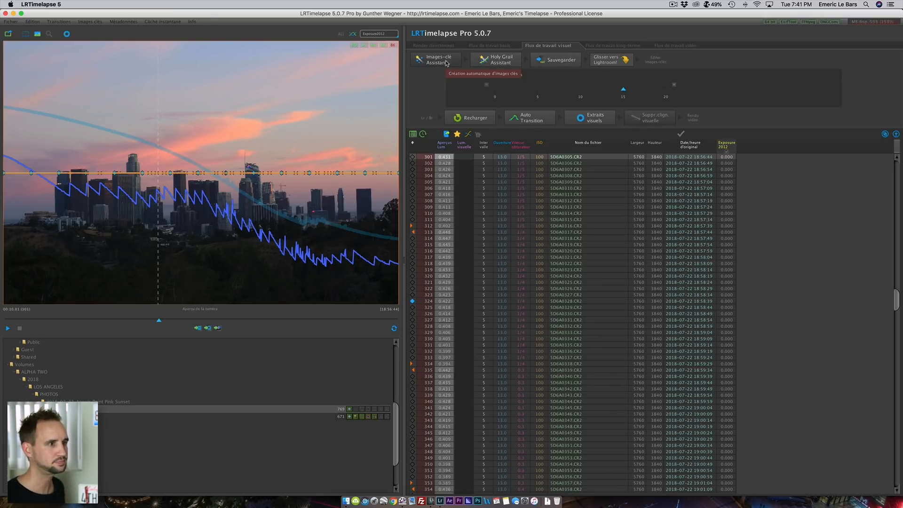
- Run the Holy Grail assistant, flatten the exposure correction curve with its rotation and stretch settings, and save the sequence metadata
click(499, 63)
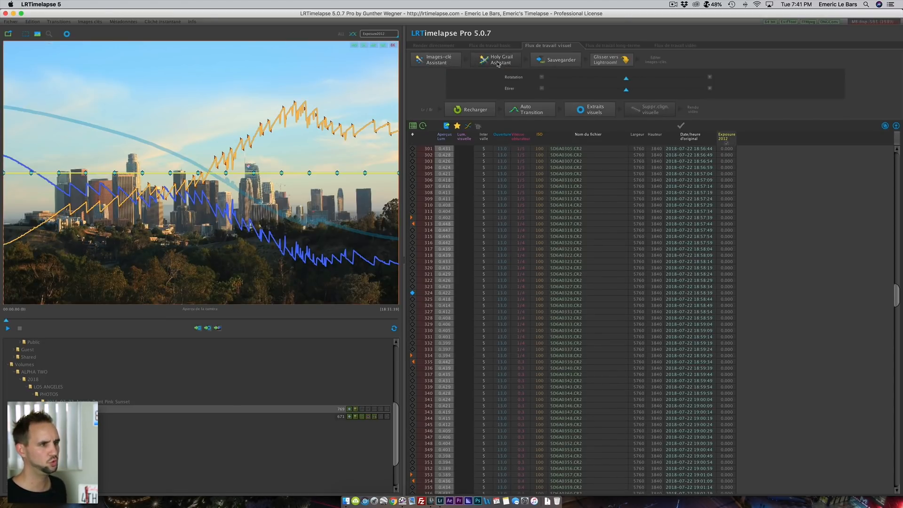
drag(626, 80, 652, 91)
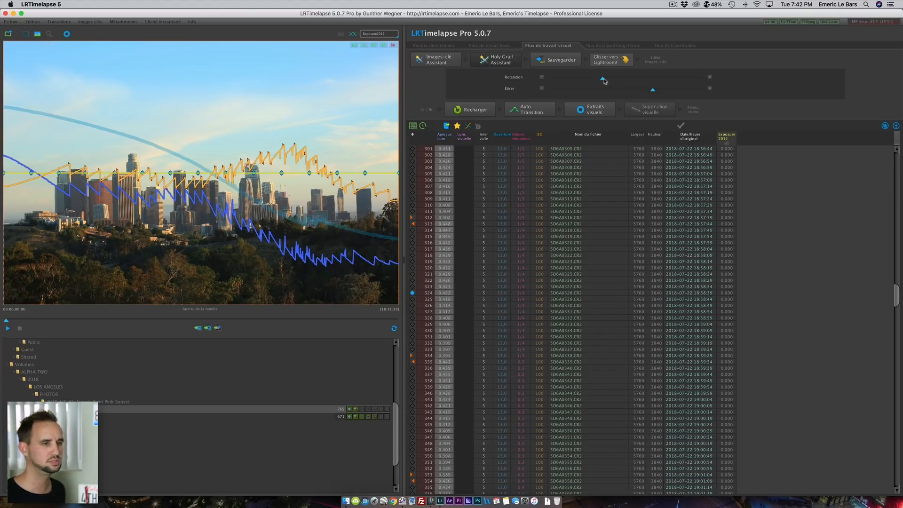
click(558, 61)
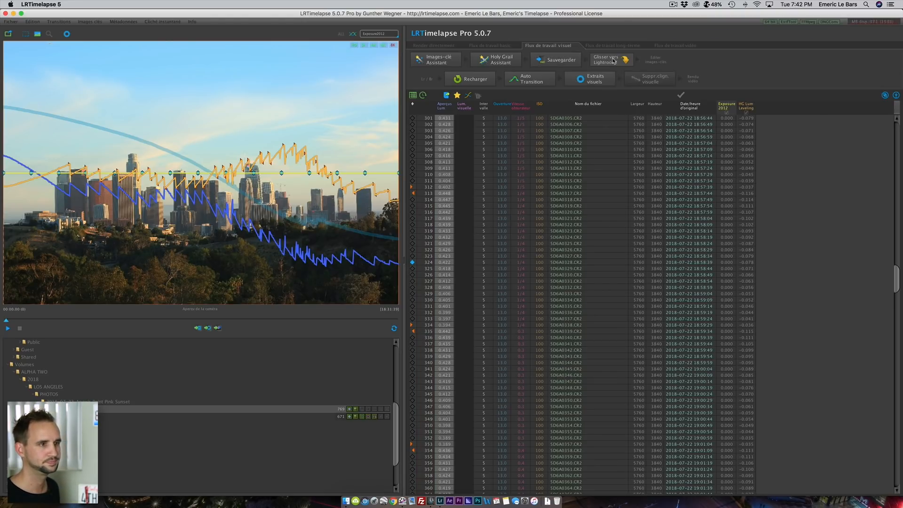
- Switch to Lightroom and add all photos from the Sunset Close folder to the catalogue
key(super+Tab)
key(super+Tab)
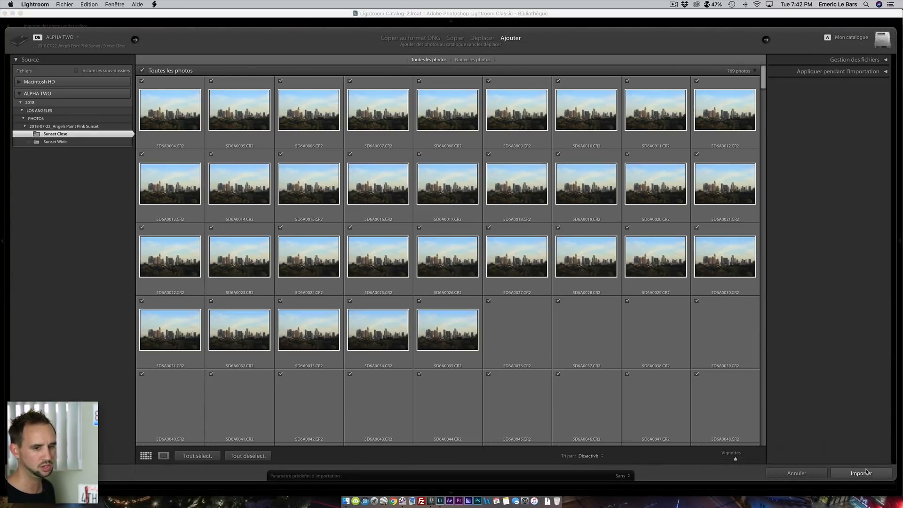
click(865, 473)
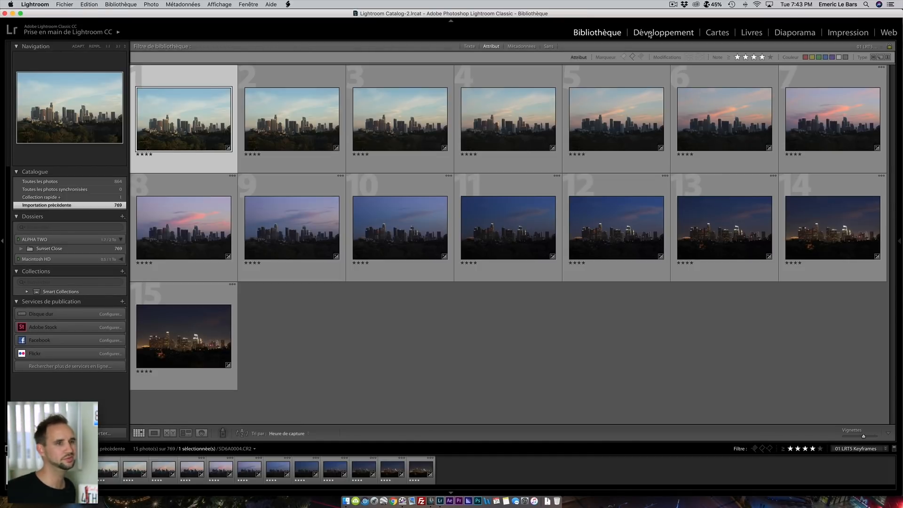
- Open the first keyframe, 5D6A0004.CR2, for developing and straighten it with a crop angle of 1.03
click(649, 33)
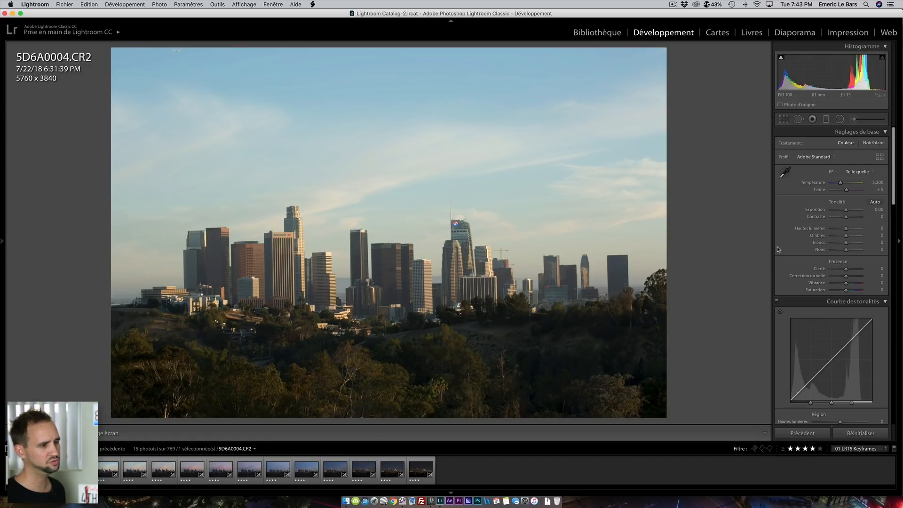
click(784, 119)
click(877, 167)
text(1.03)
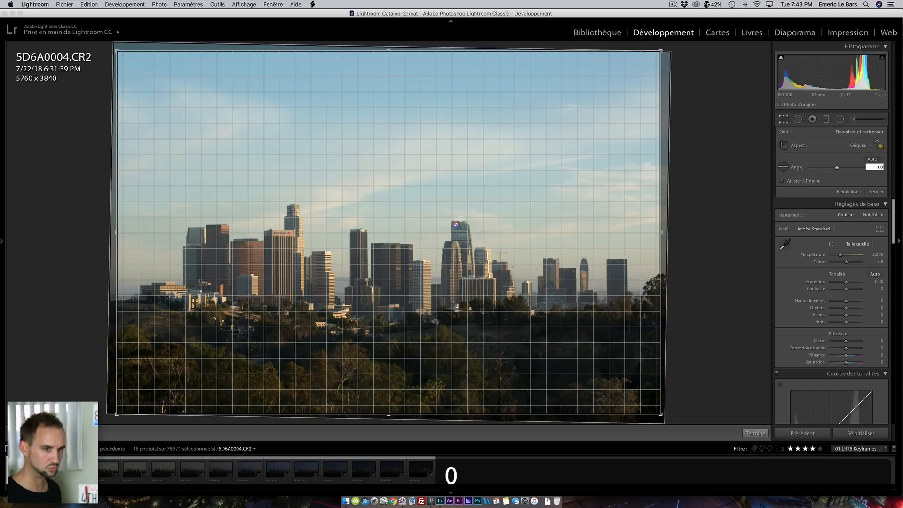
key(Return)
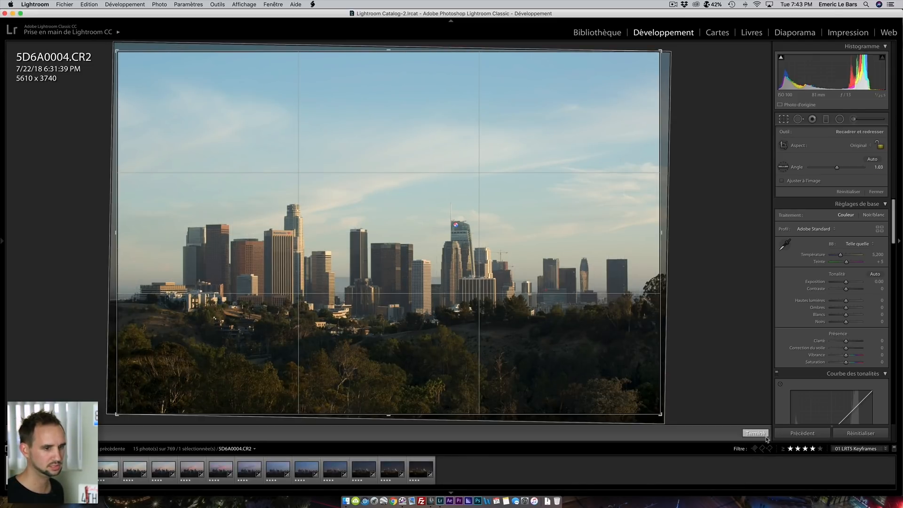
click(756, 433)
- Heal the dust spots in the sky with spot removal, using the spot visualisation to find them
click(795, 120)
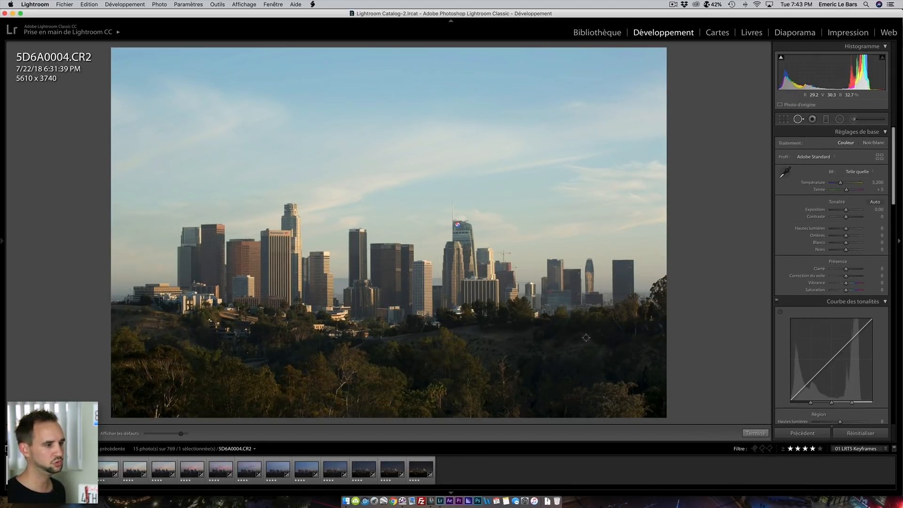
click(99, 434)
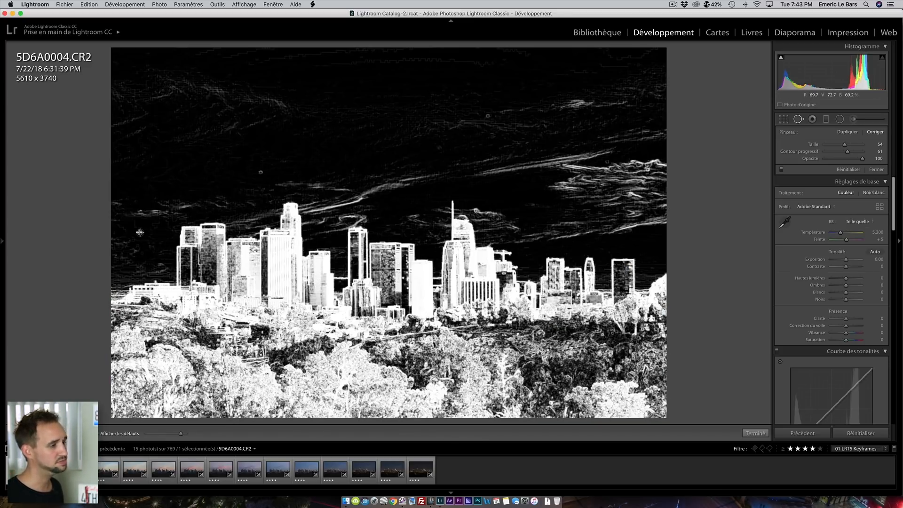
click(139, 232)
click(260, 172)
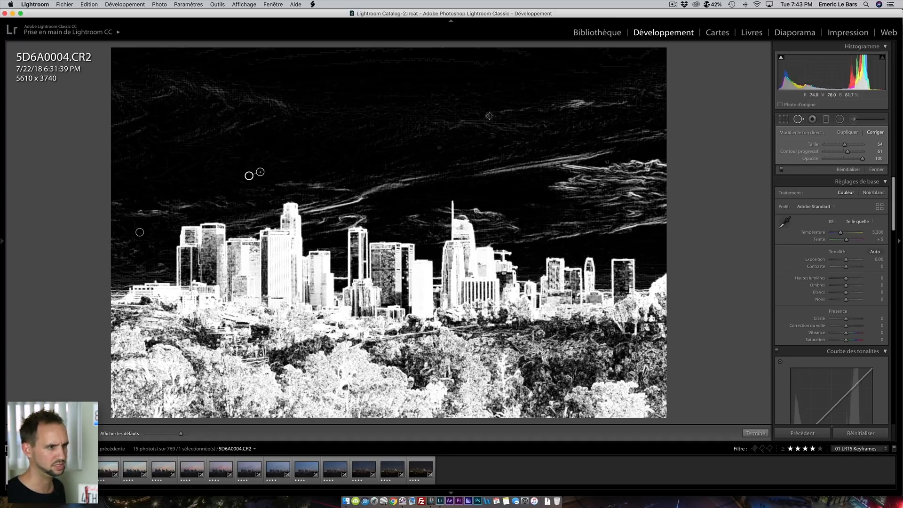
click(488, 115)
click(533, 205)
click(607, 161)
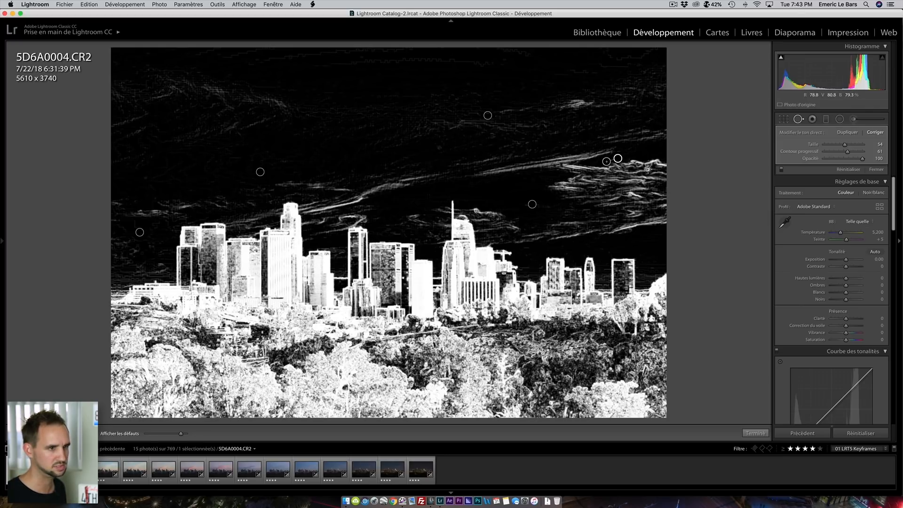
click(635, 171)
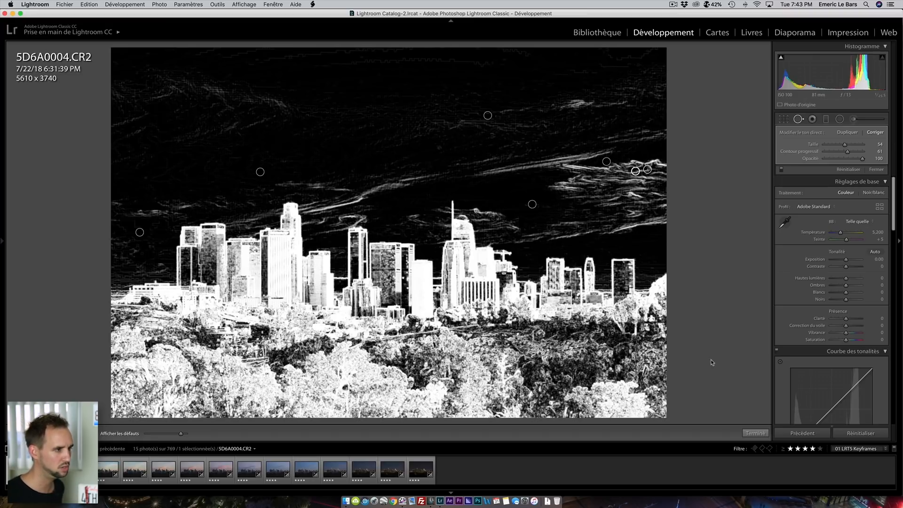
click(755, 433)
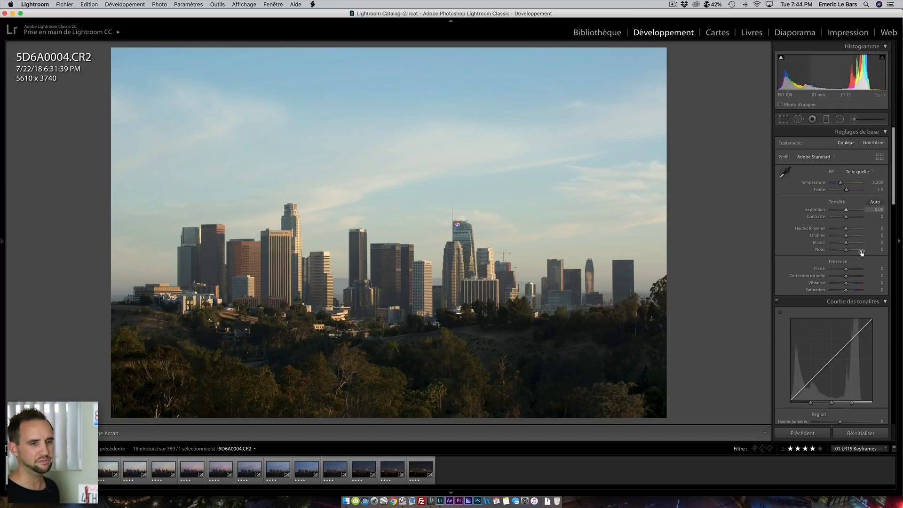
- Set the keyframe's highlights to −60, shadows to +54 and whites to +10
mouse_move(845, 228)
mouse_down()
mouse_move(837, 231)
mouse_move(855, 237)
mouse_up()
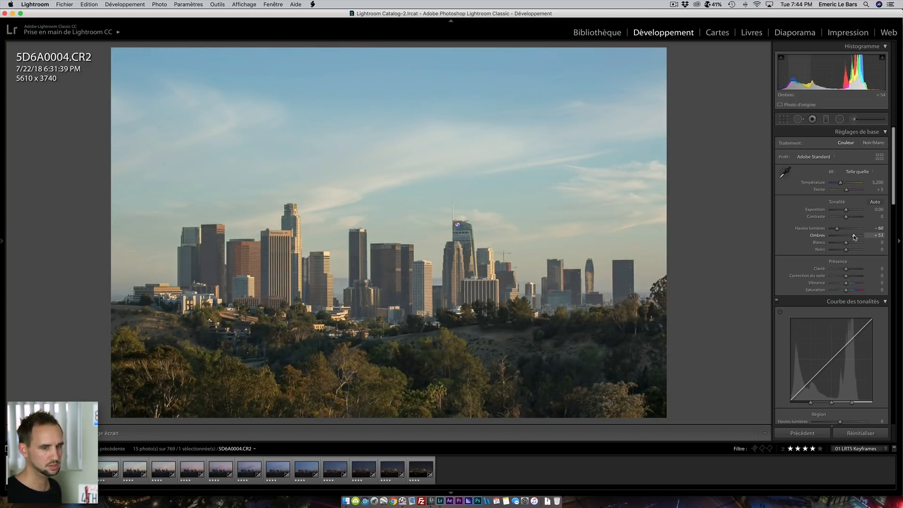
click(874, 242)
text(10)
key(Return)
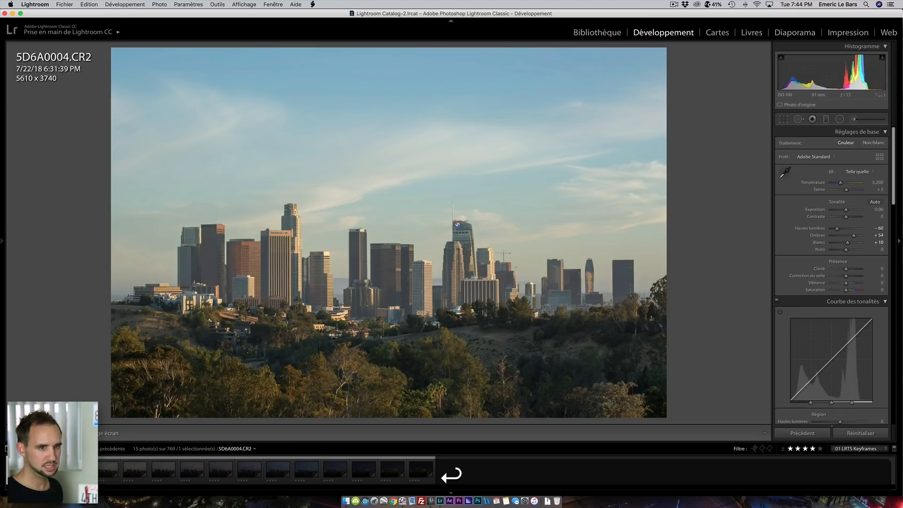
click(883, 249)
text(10)
key(Return)
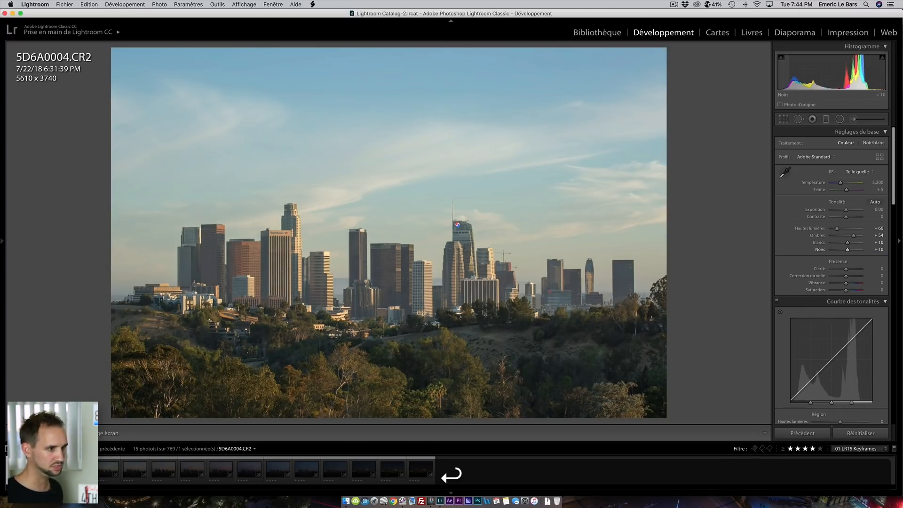
- Set the keyframe's blacks to −10 and contrast to +5
click(883, 249)
text(-10)
key(Return)
click(878, 216)
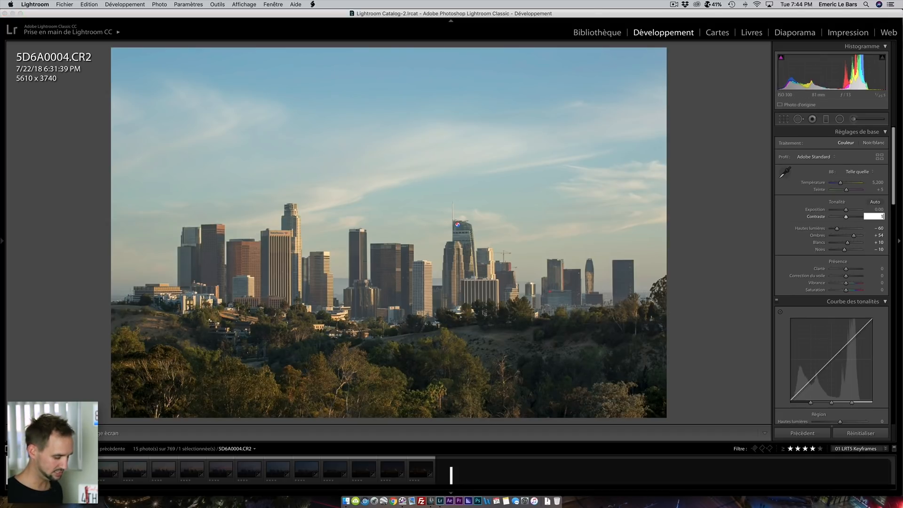
text(5)
key(Return)
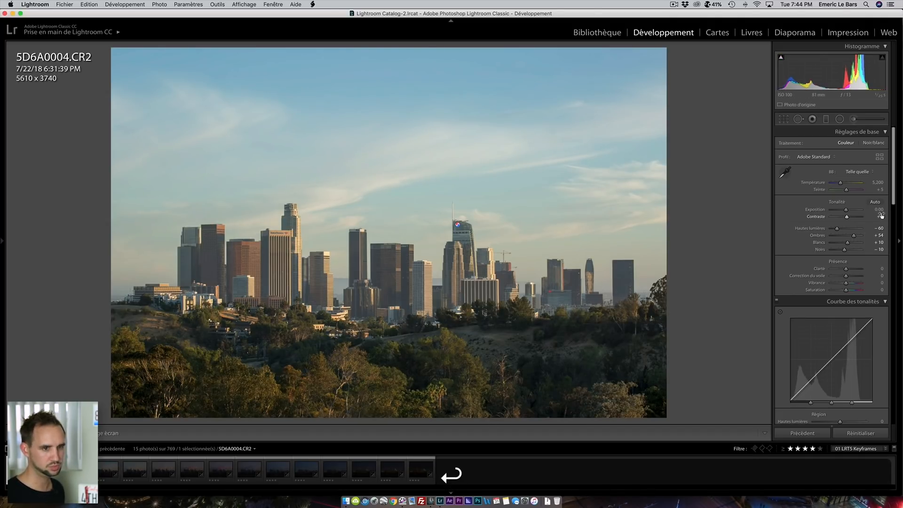
- Set the keyframe's clarity to +25 and dehaze to +7
click(883, 268)
text(25)
key(Return)
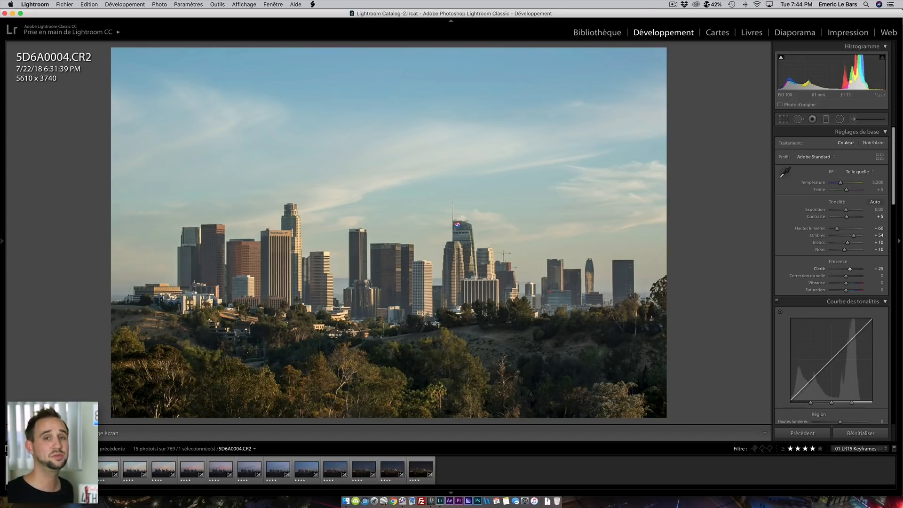
click(883, 276)
text(7)
key(Return)
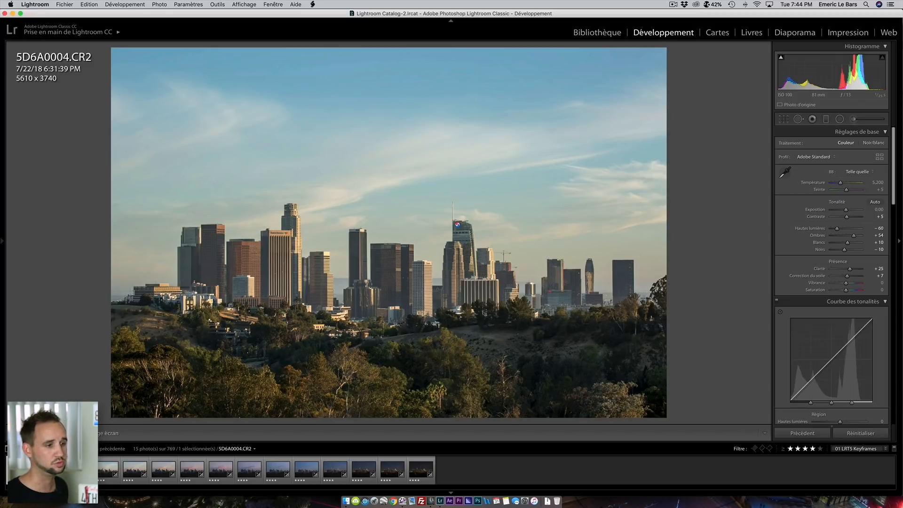
- Set vibrance to +25 and saturation to +7, and adjust the white balance to temperature 4,828 and tint +12
click(454, 252)
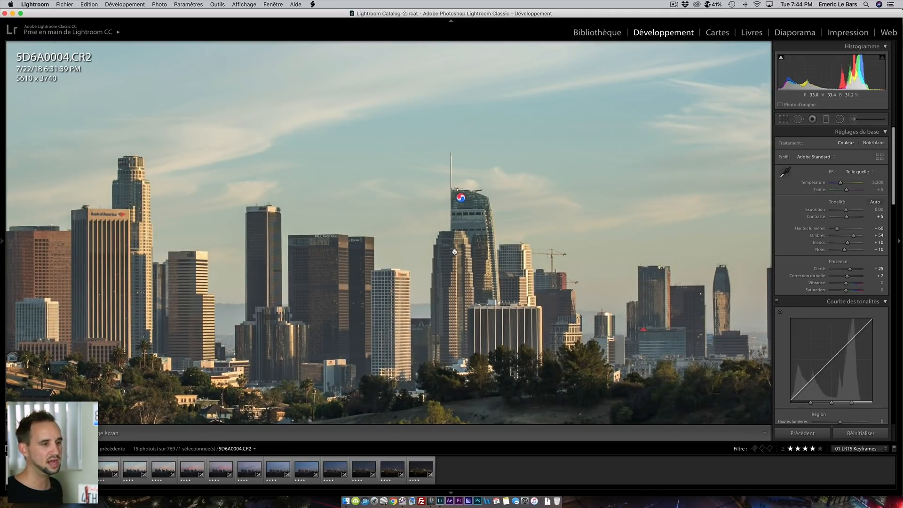
click(454, 252)
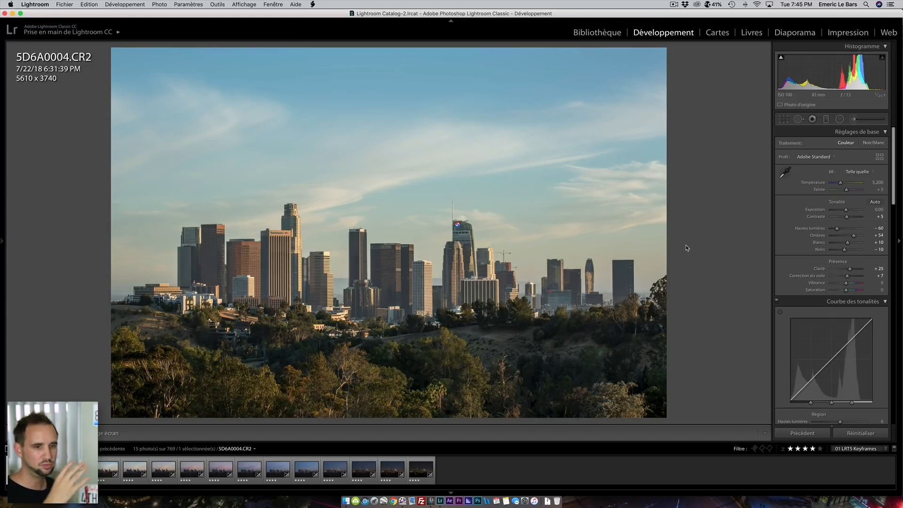
click(883, 282)
text(25)
key(Return)
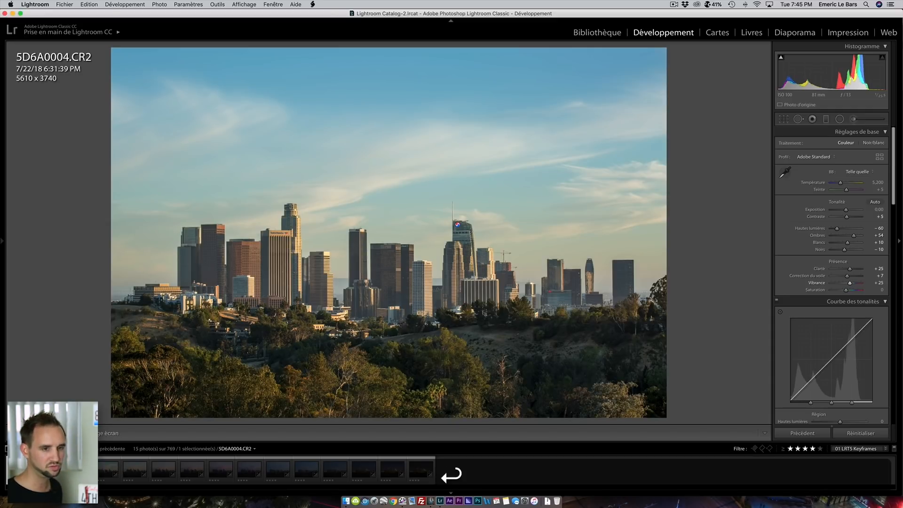
click(881, 290)
text(7)
key(Return)
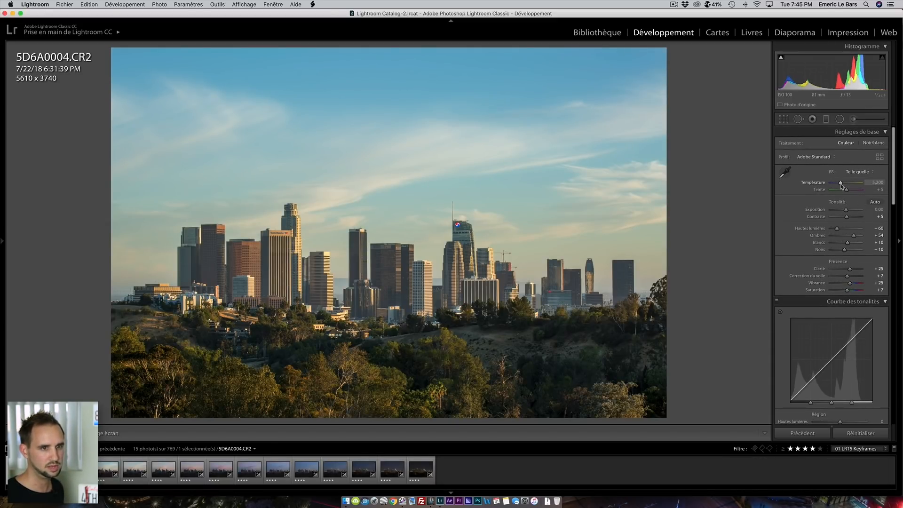
drag(841, 183, 848, 192)
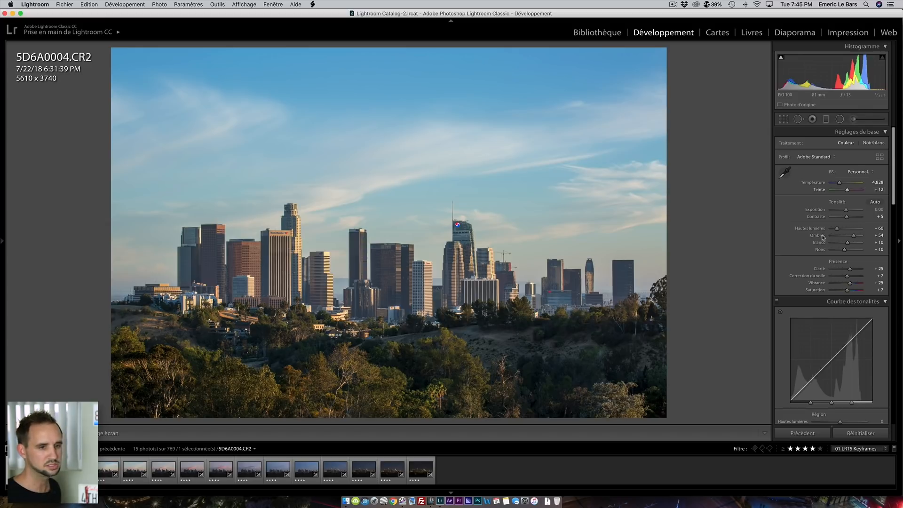
- Sharpen the keyframe with an amount of 50 and a masking value of 23
scroll(822, 254, down, 6)
scroll(828, 258, down, 5)
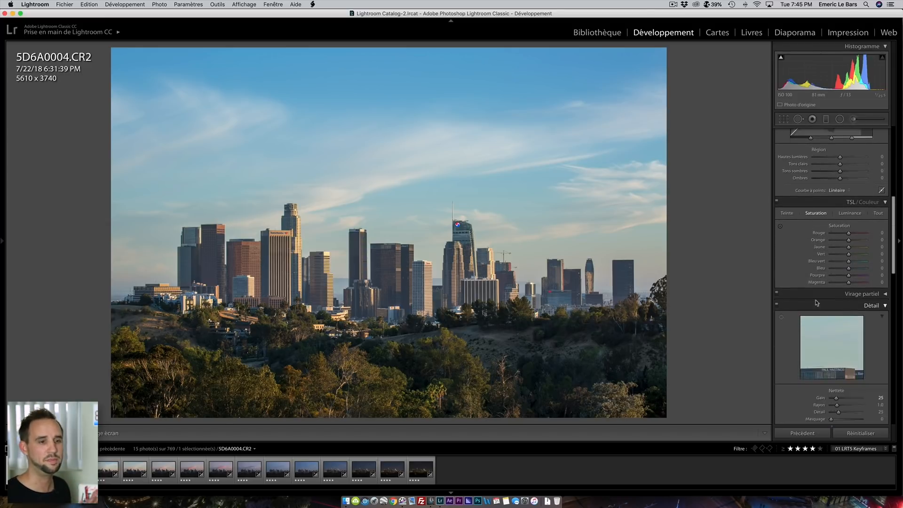
click(879, 266)
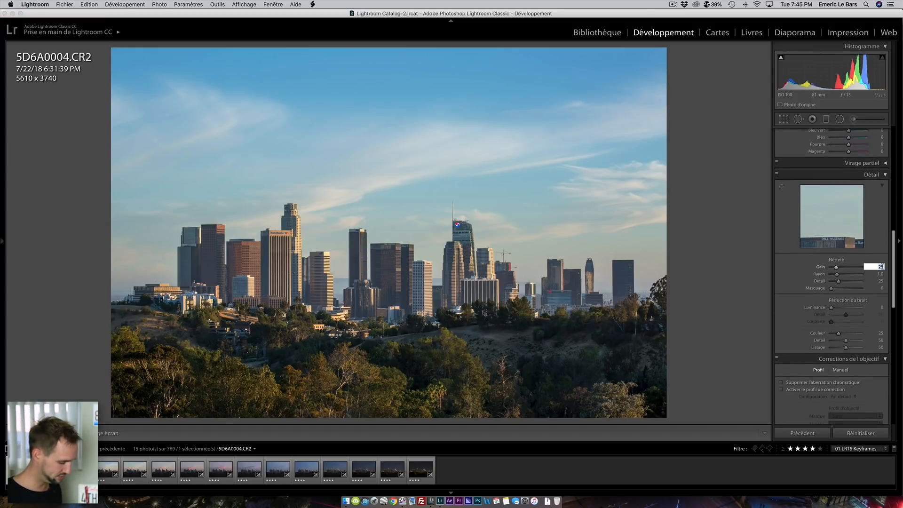
text(50)
key(Return)
drag(830, 288, 835, 290)
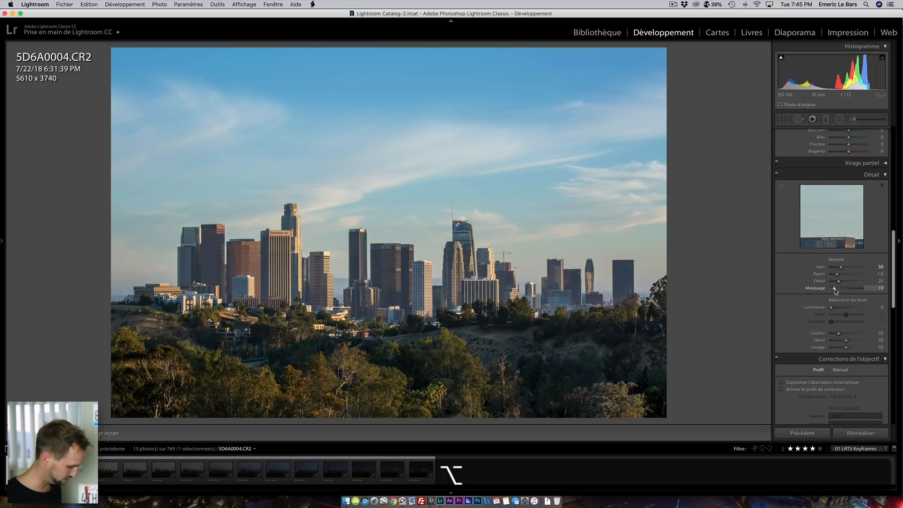
drag(835, 291, 839, 291)
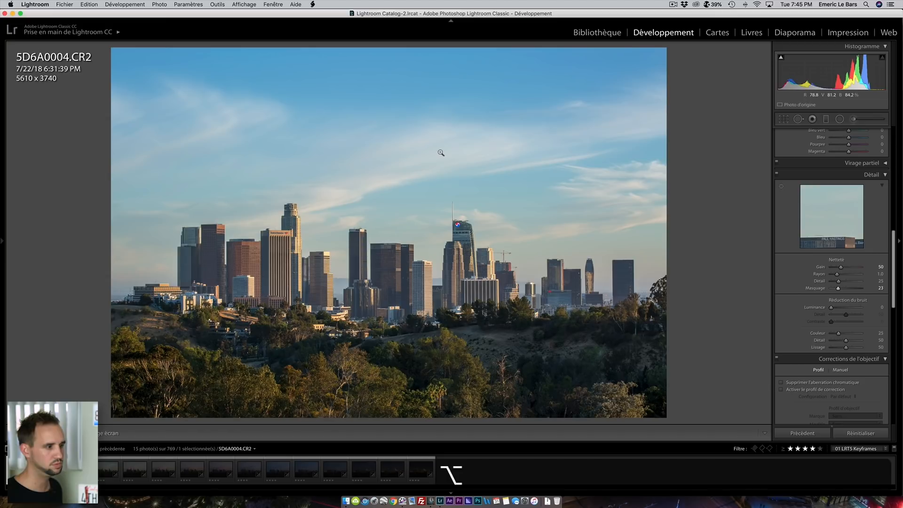
- Heal three more dust spots in the sky with the spot removal tool, using the visualize spots view
click(799, 119)
click(98, 434)
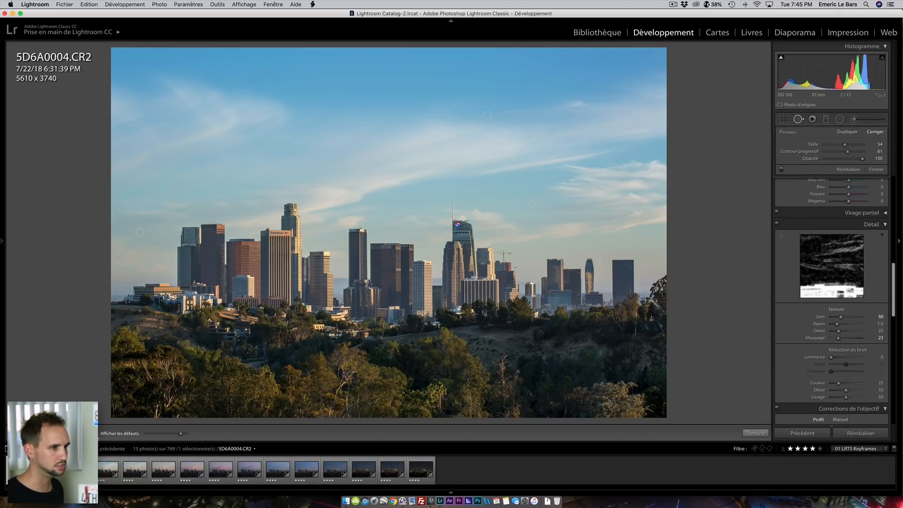
click(439, 148)
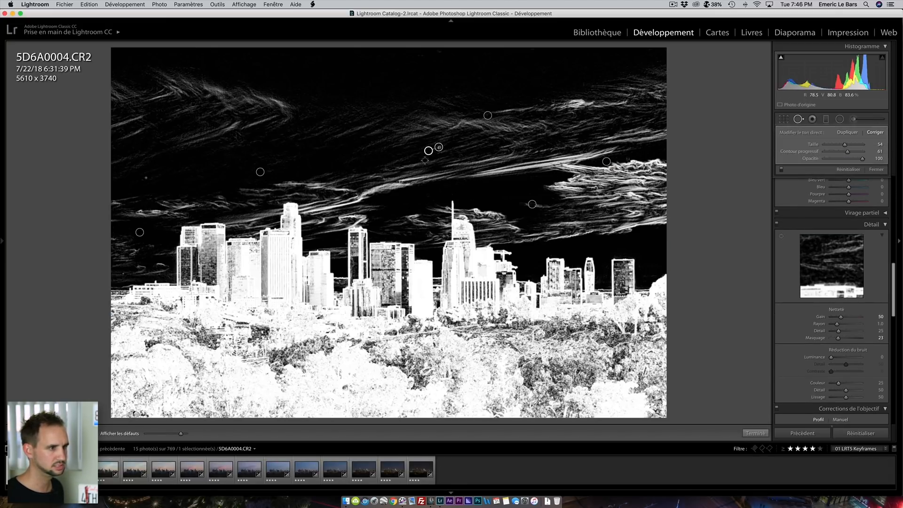
click(400, 182)
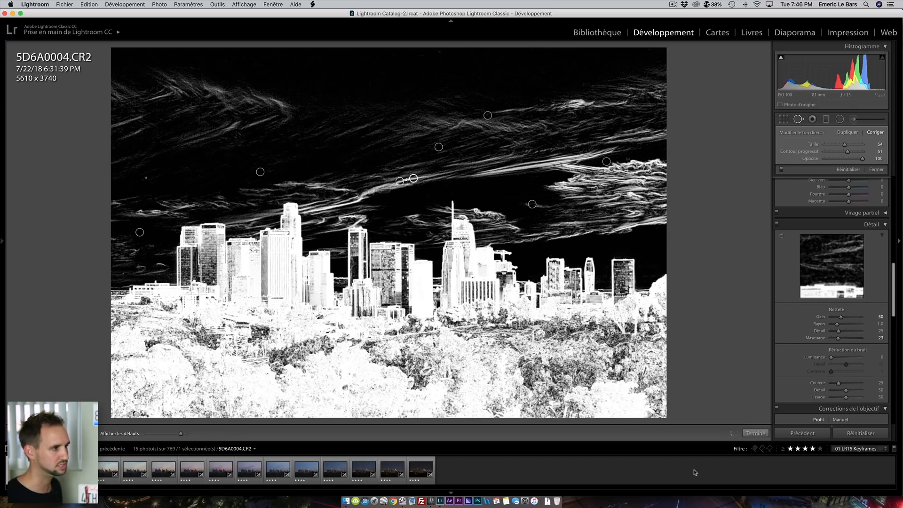
click(146, 177)
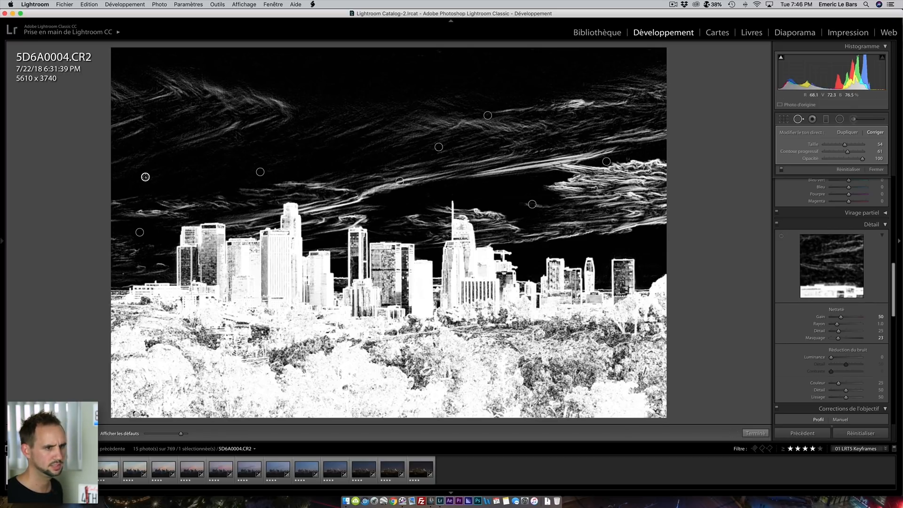
click(755, 433)
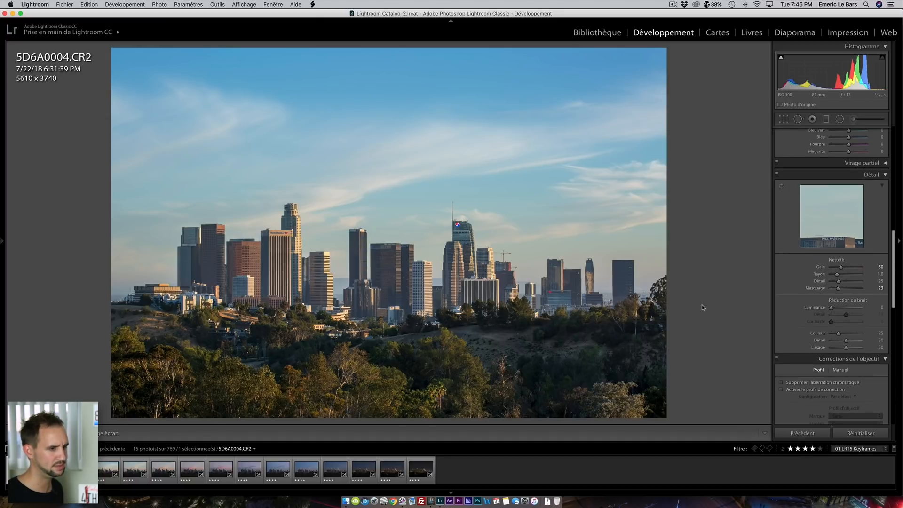
- Set the keyframe's luminance noise reduction to 5
click(875, 307)
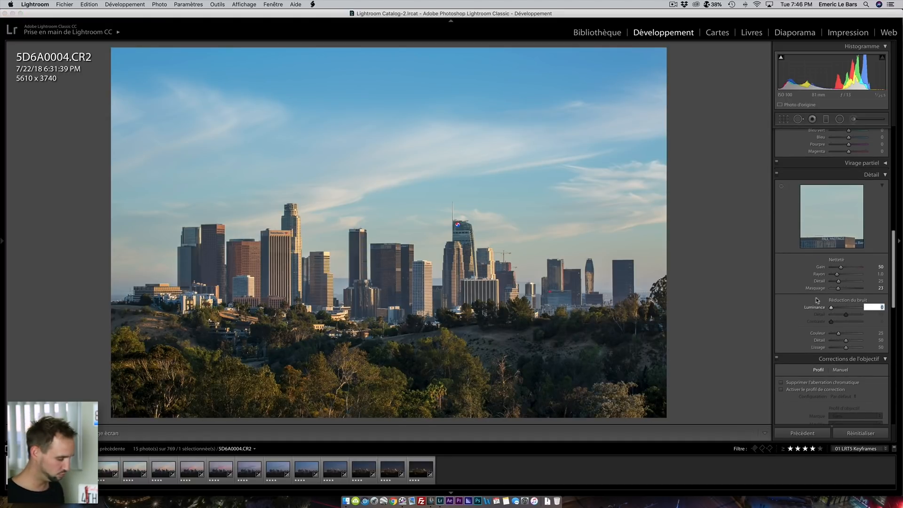
text(5)
key(Return)
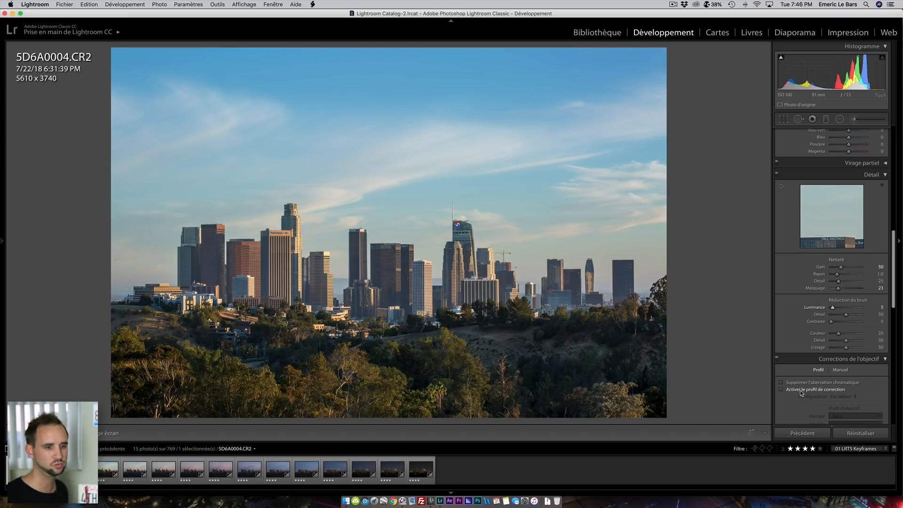
- Remove chromatic aberration and enable the lens profile correction for the keyframe
scroll(783, 357, down, 3)
click(782, 338)
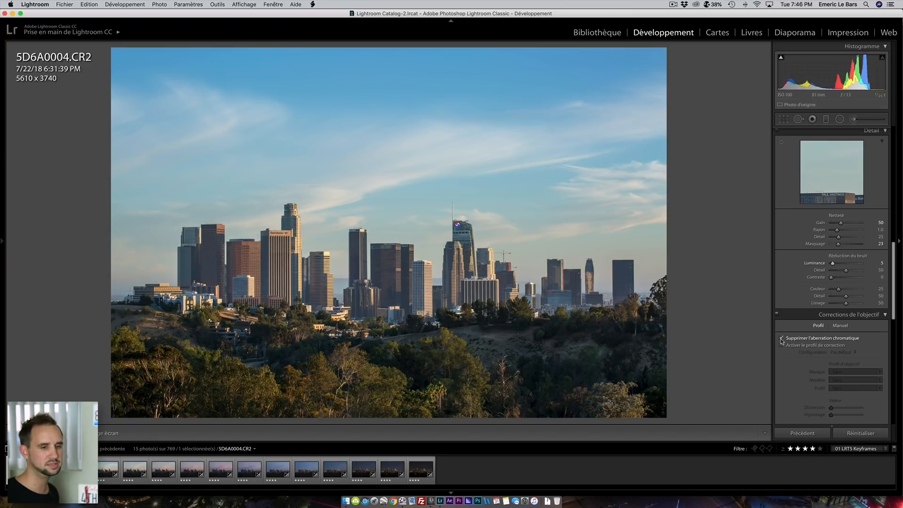
click(781, 345)
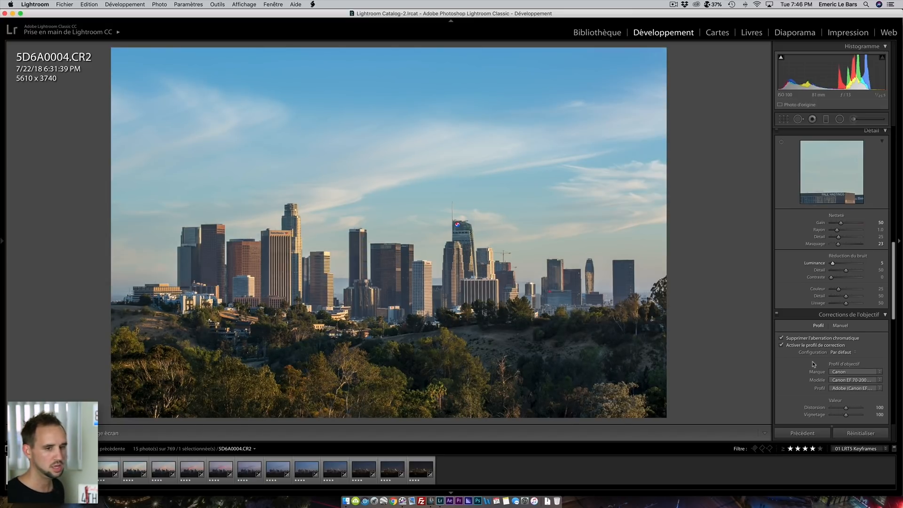
scroll(813, 365, down, 10)
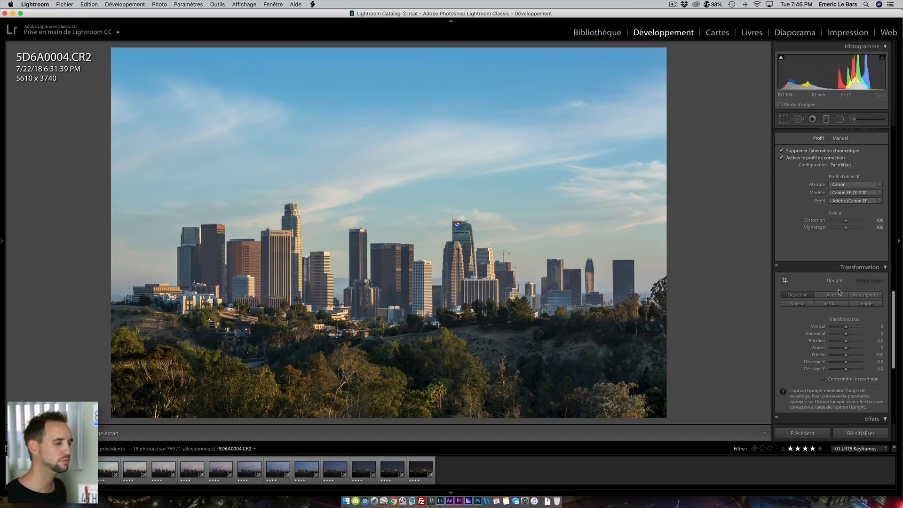
click(181, 259)
click(181, 258)
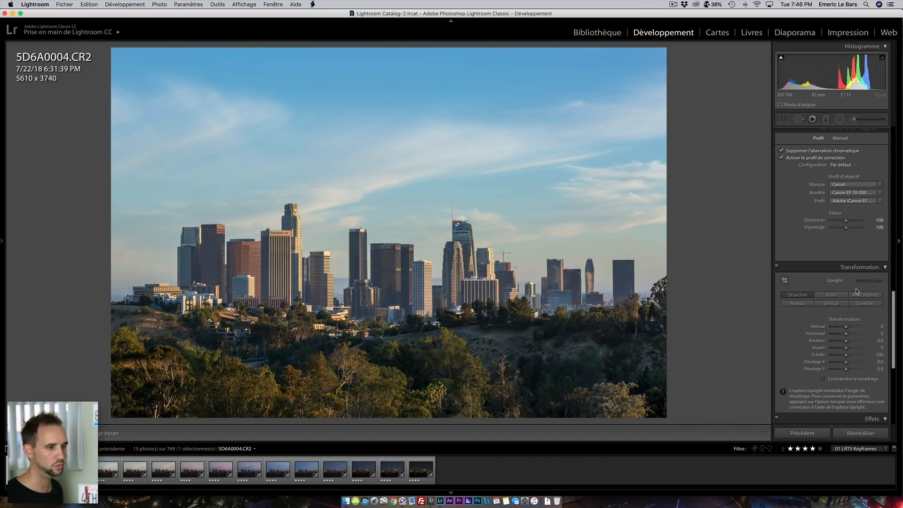
- Select all the keyframes and sync the first keyframe's settings to them with the LRTimelapse Sync Keyframes script
scroll(831, 296, up, 3)
scroll(831, 295, up, 10)
key(super+a)
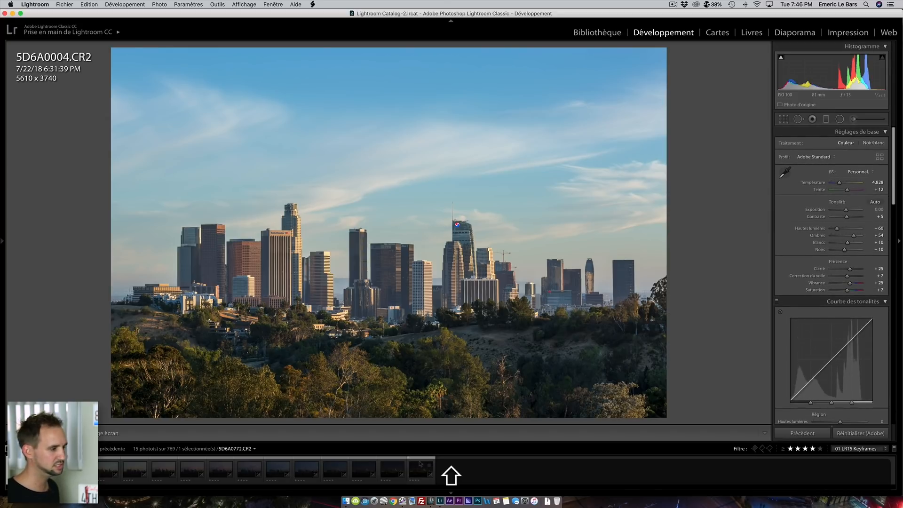
click(313, 4)
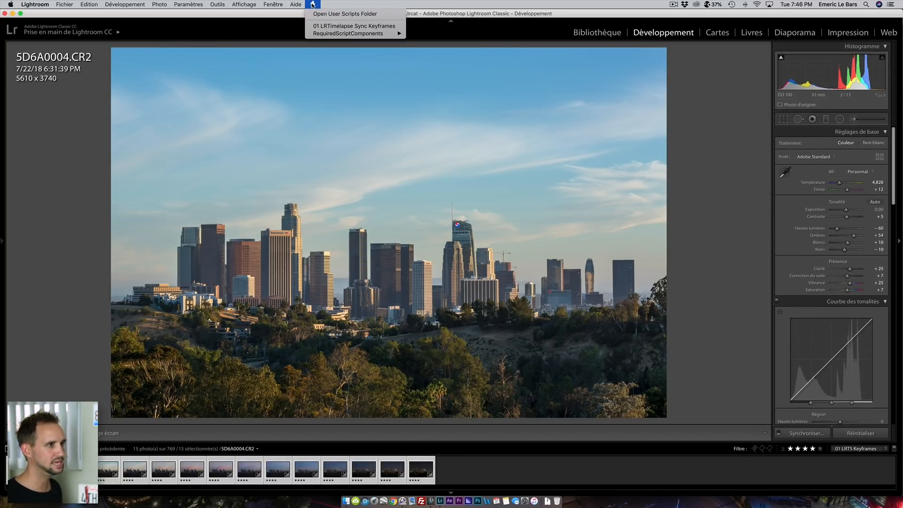
click(326, 26)
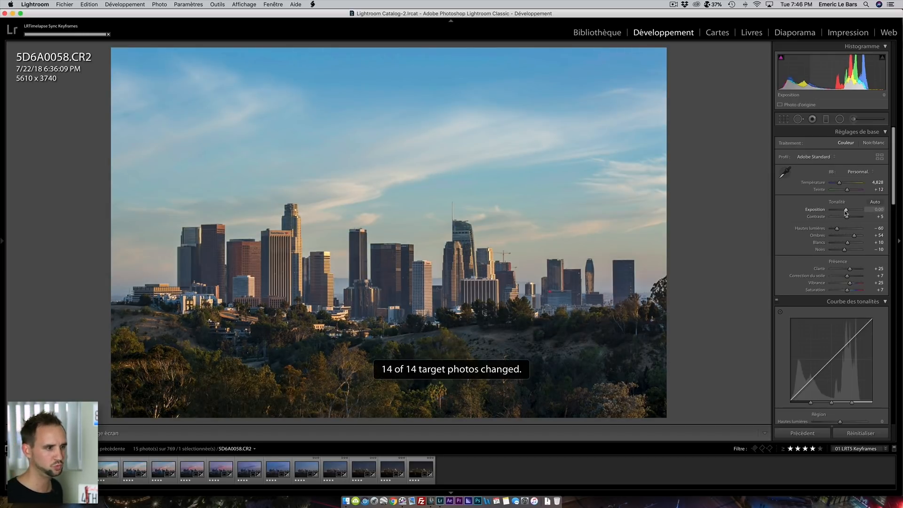
- On keyframe 5D6A0058, set the exposure to +0.10, the temperature to 4,854 and the tint to +15
drag(845, 211, 846, 211)
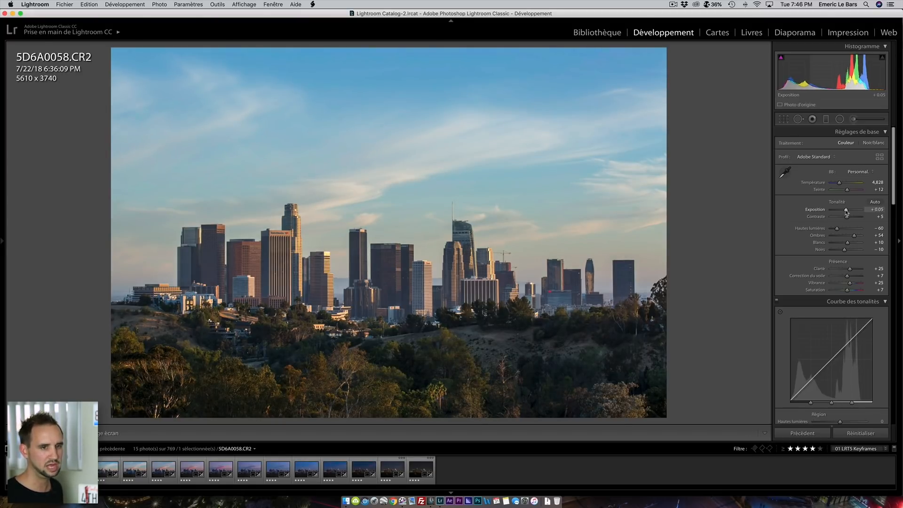
drag(846, 212, 847, 211)
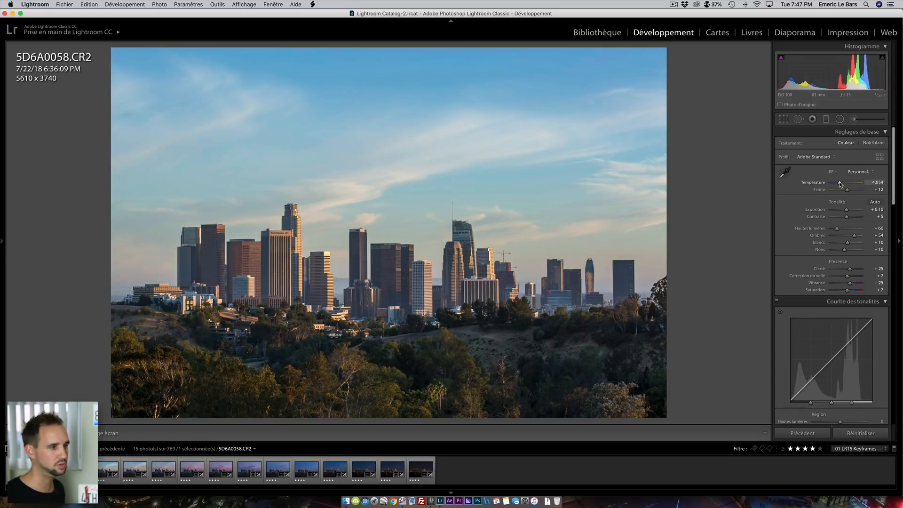
drag(847, 190, 847, 190)
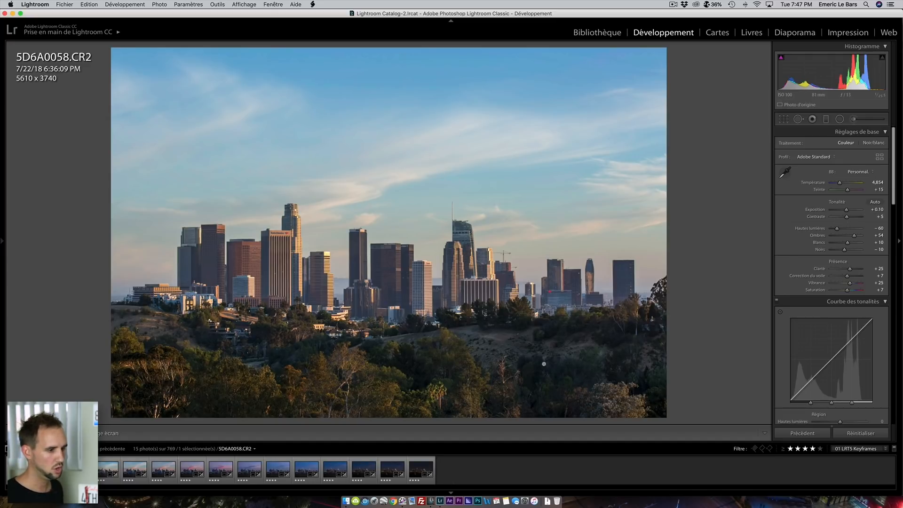
- Select keyframes 5D6A0058 through the last one and sync its settings with the LRTimelapse Sync Keyframes script
key(shift)
shift+click(420, 462)
click(313, 5)
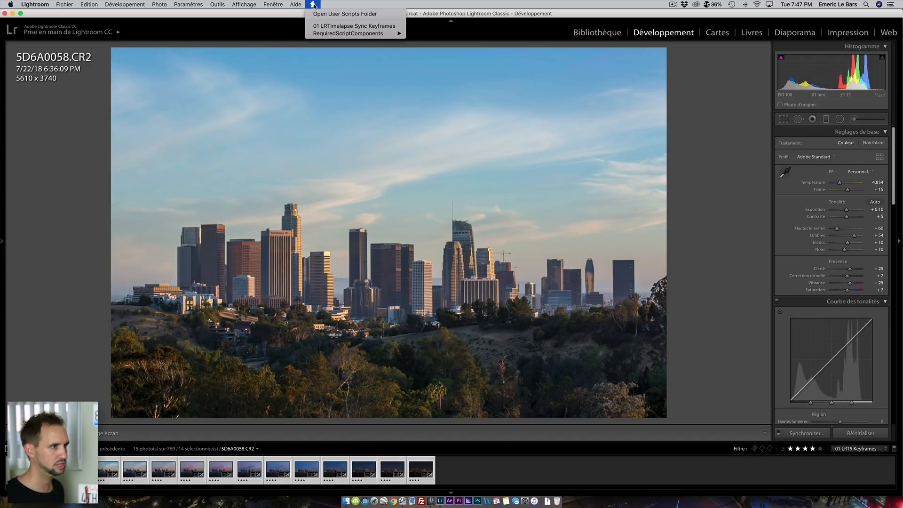
click(331, 26)
- On keyframe 5D6A0112, set exposure to +0.20, shadows to +60, temperature to 5,010, tint to +17 and saturation to +10
drag(846, 210, 848, 212)
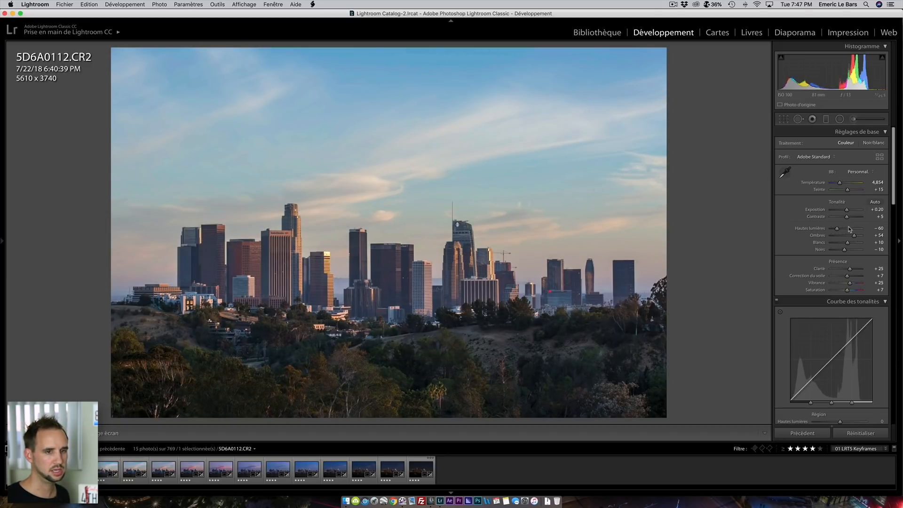
drag(855, 236, 856, 236)
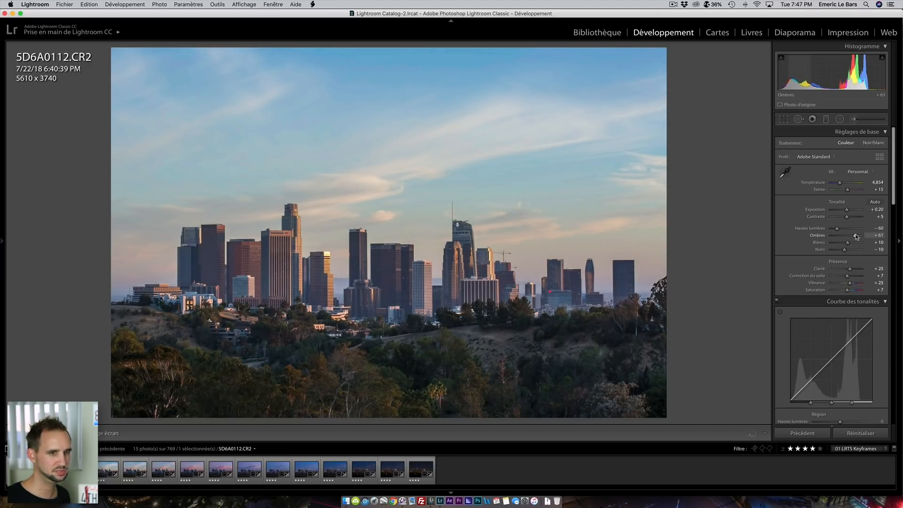
drag(840, 183, 840, 183)
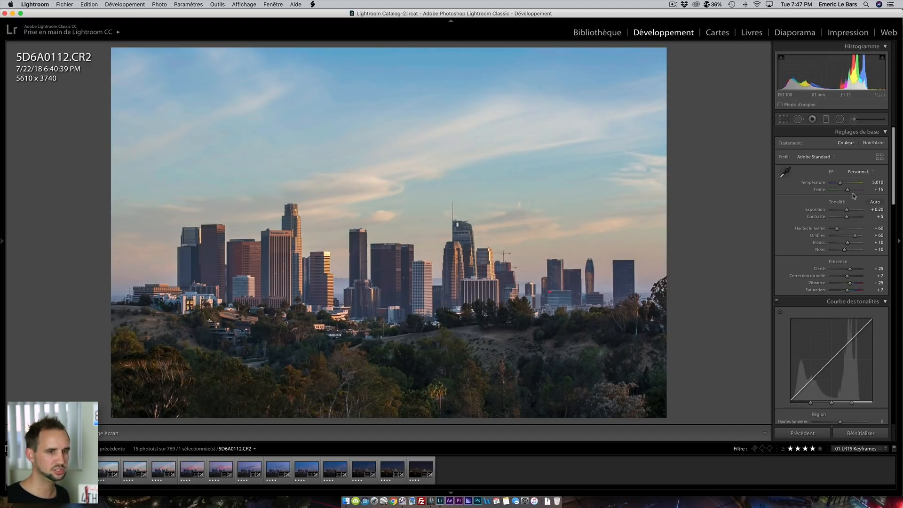
drag(848, 192, 848, 192)
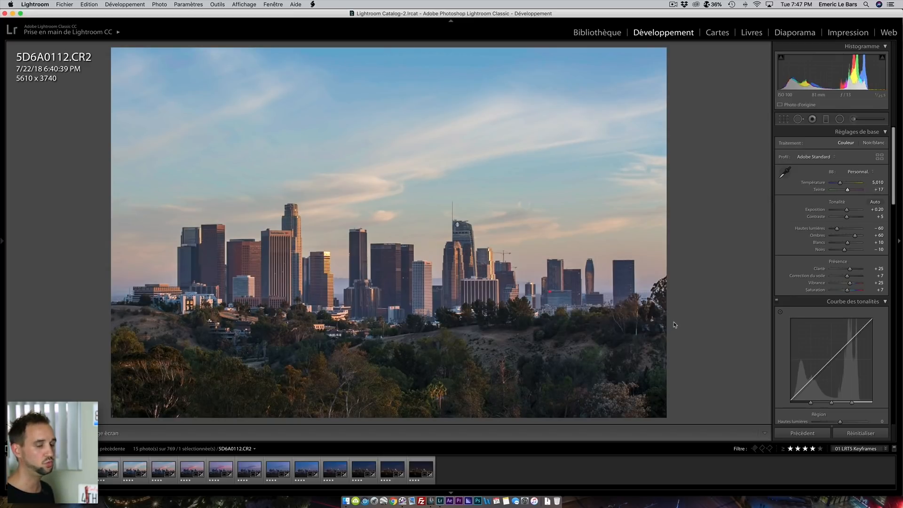
click(878, 290)
text(10)
key(Return)
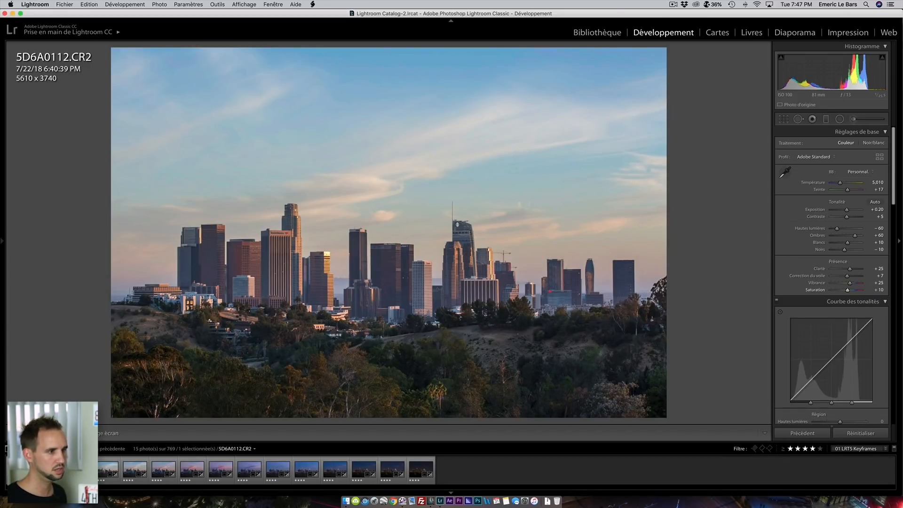
- Select keyframes 5D6A0112 through the last one and sync its settings with the LRTimelapse Sync Keyframes script
shift+click(423, 464)
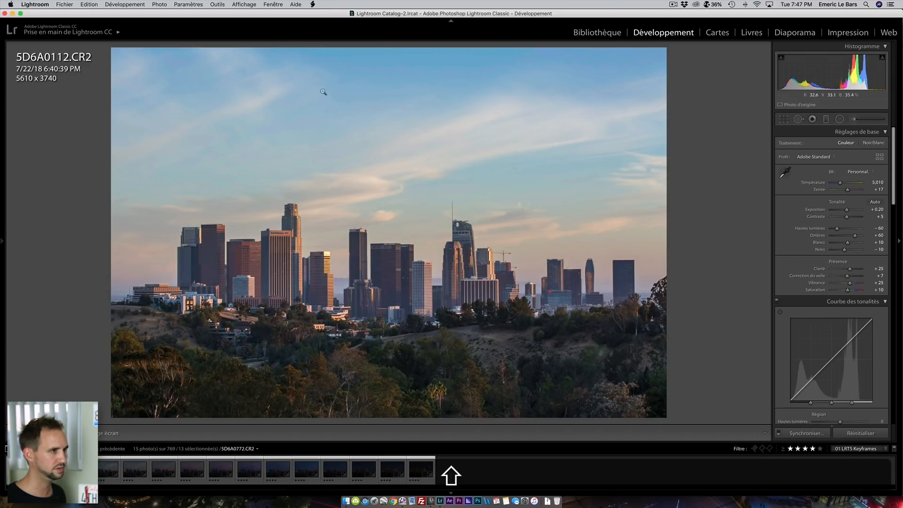
click(312, 5)
click(336, 23)
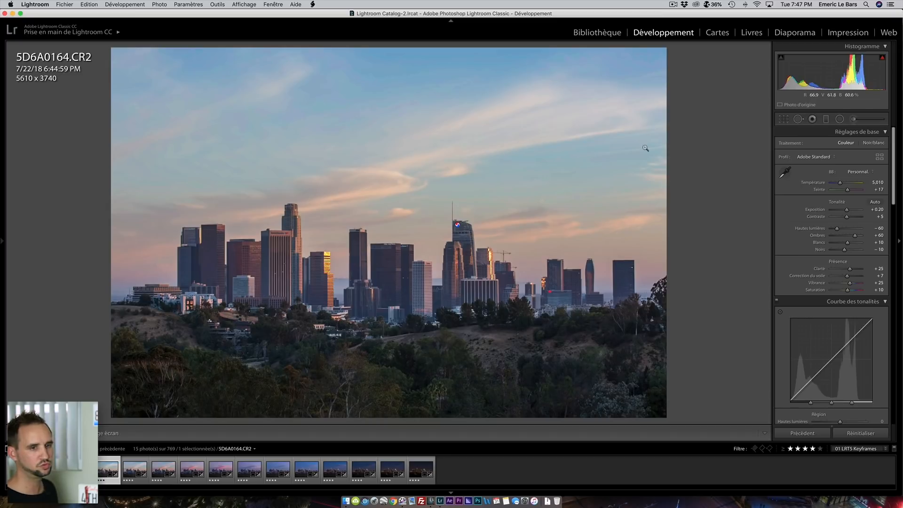
- On keyframe 5D6A0164, set exposure to +0.35, temperature to 5,256 and shadows to +57, and adjust the luminance noise reduction
drag(848, 211, 841, 185)
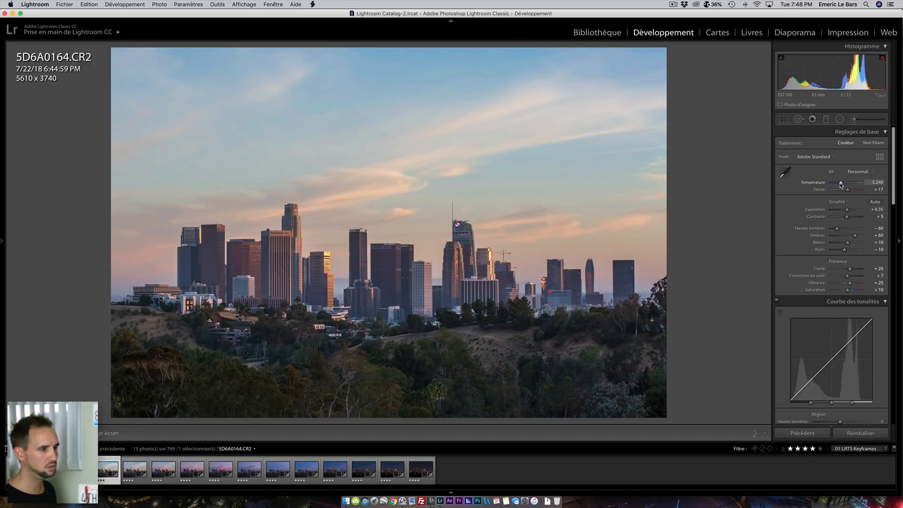
scroll(804, 267, down, 10)
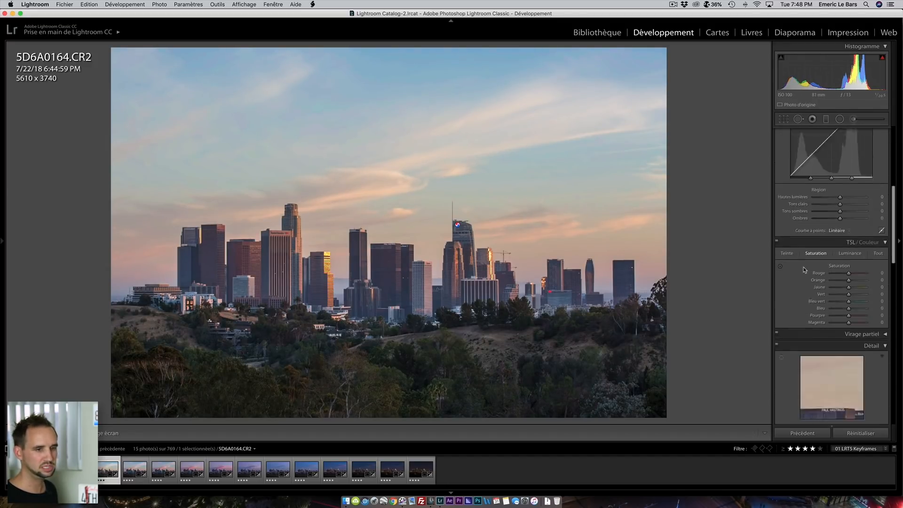
click(881, 361)
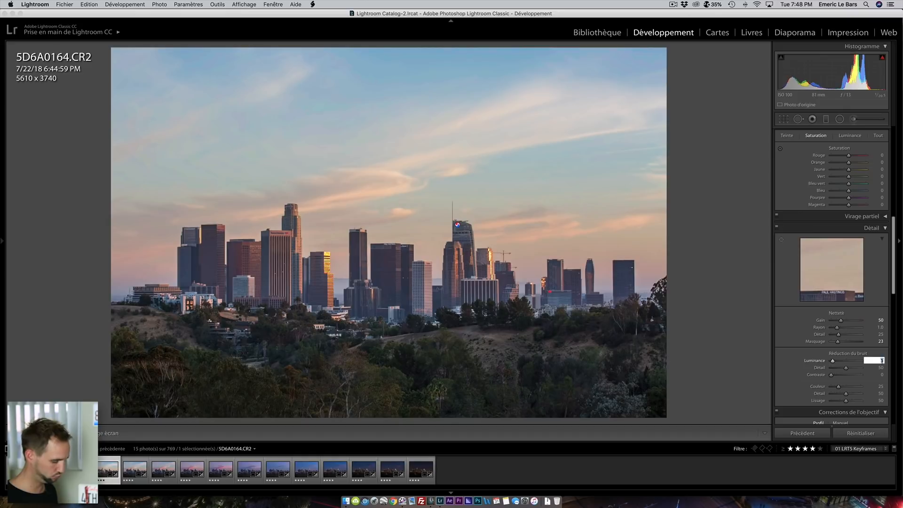
key(Return)
scroll(843, 321, up, 10)
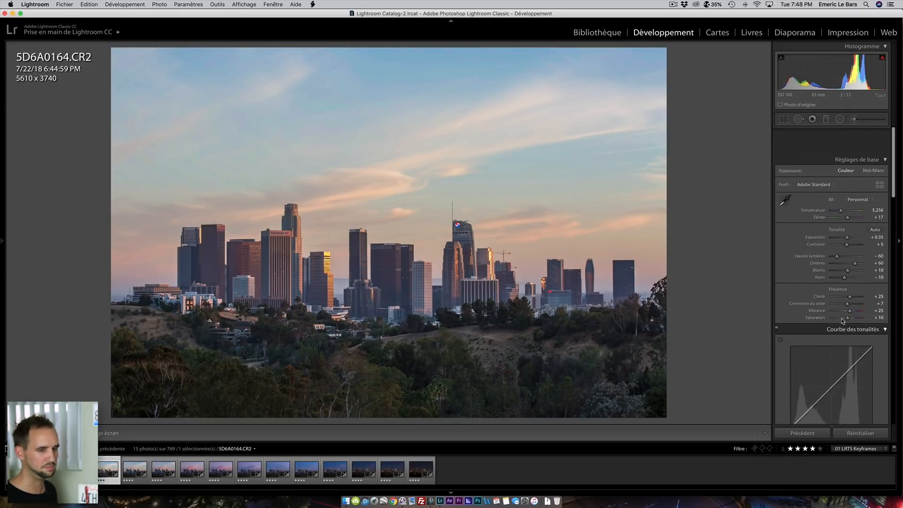
scroll(843, 321, down, 2)
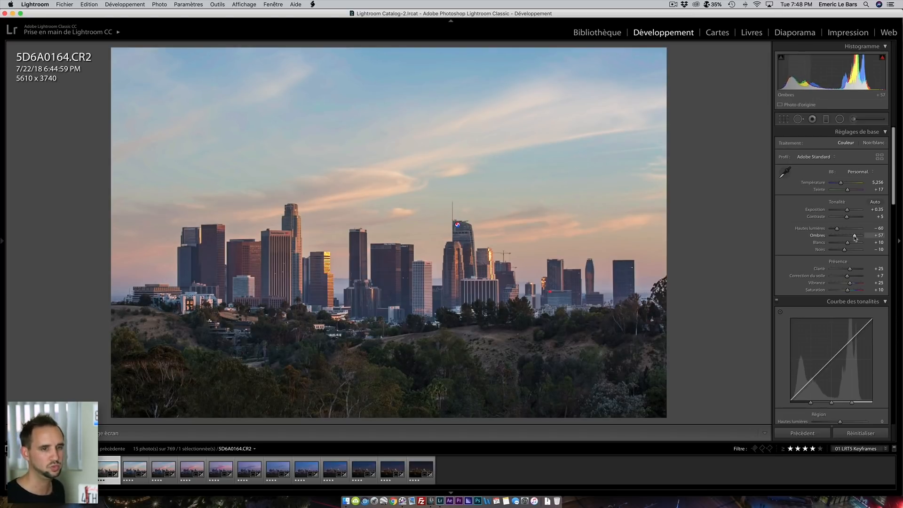
- Select keyframes 5D6A0164 through the last one and sync its settings with the LRTimelapse Sync Keyframes script
key(shift)
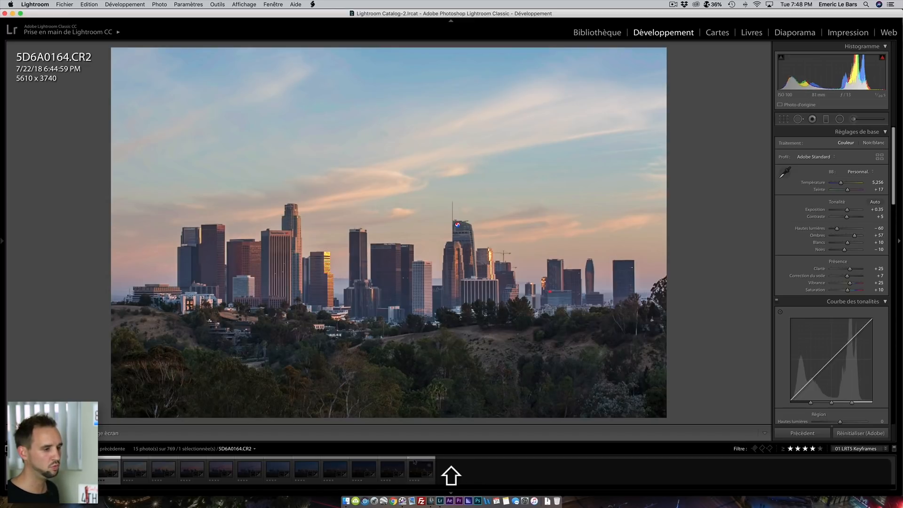
shift+click(412, 464)
click(312, 5)
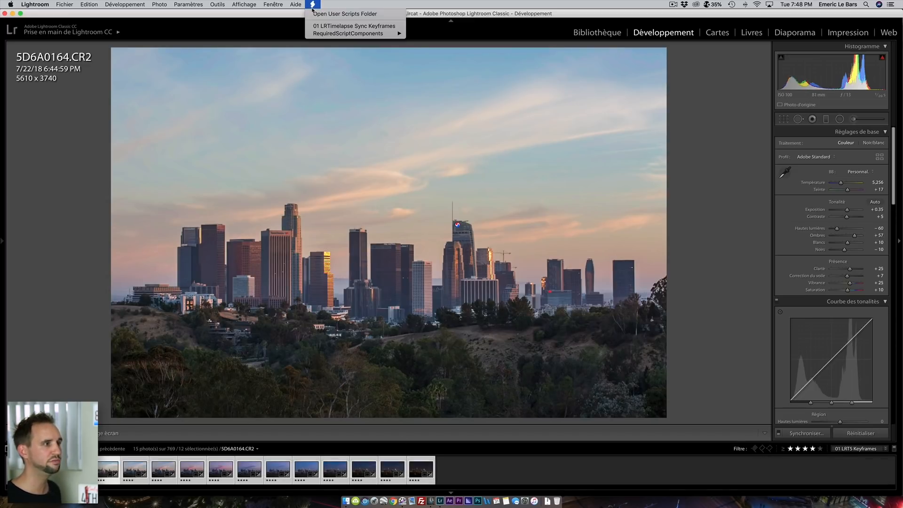
click(337, 27)
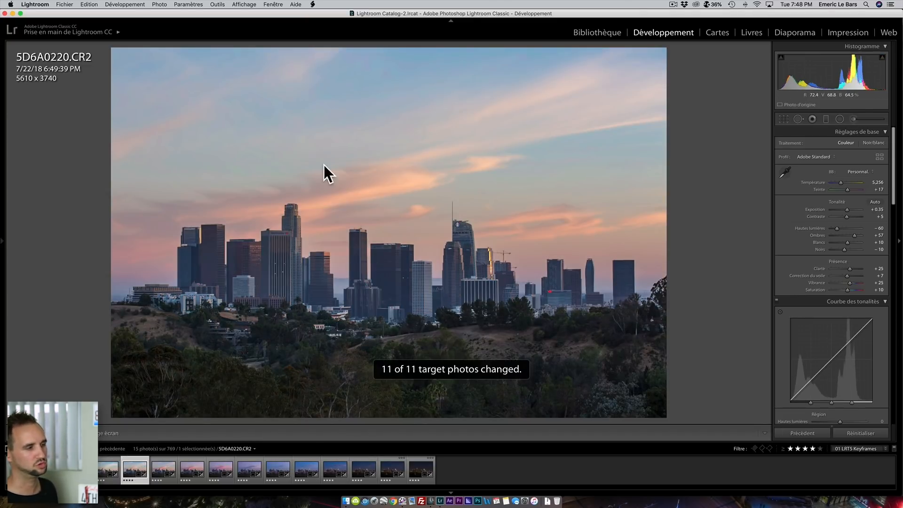
- On keyframe 5D6A0220, set the exposure to +0.45 and the temperature to 5,363
click(847, 212)
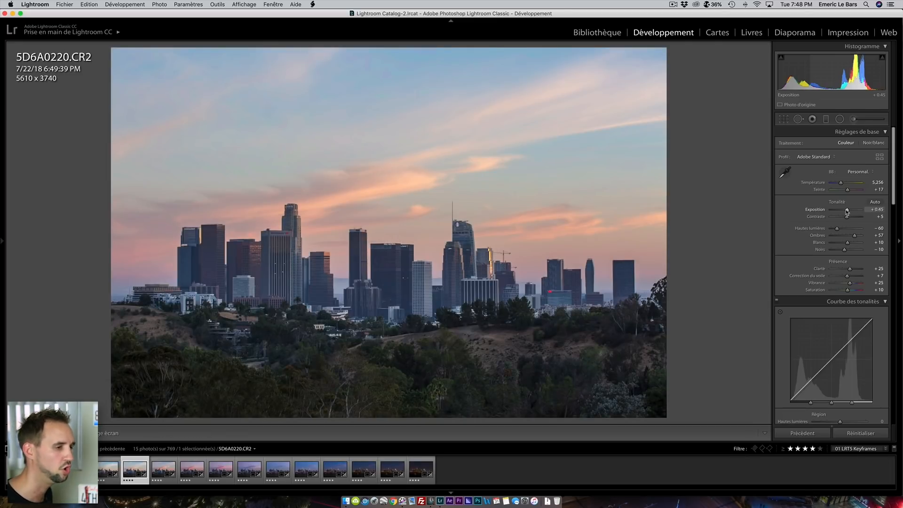
scroll(819, 252, down, 3)
scroll(819, 252, up, 3)
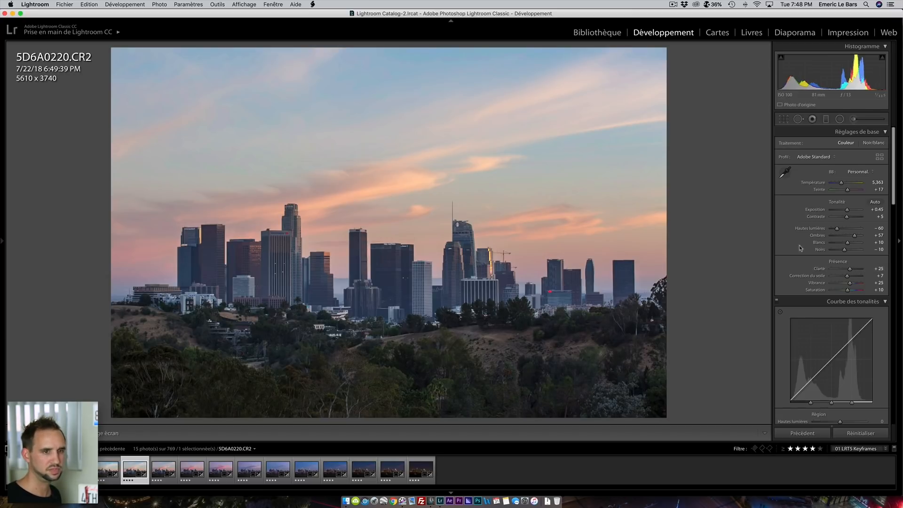
- On keyframe 5D6A0220, set the tint to +20 and the red saturation to +5
drag(847, 191, 848, 190)
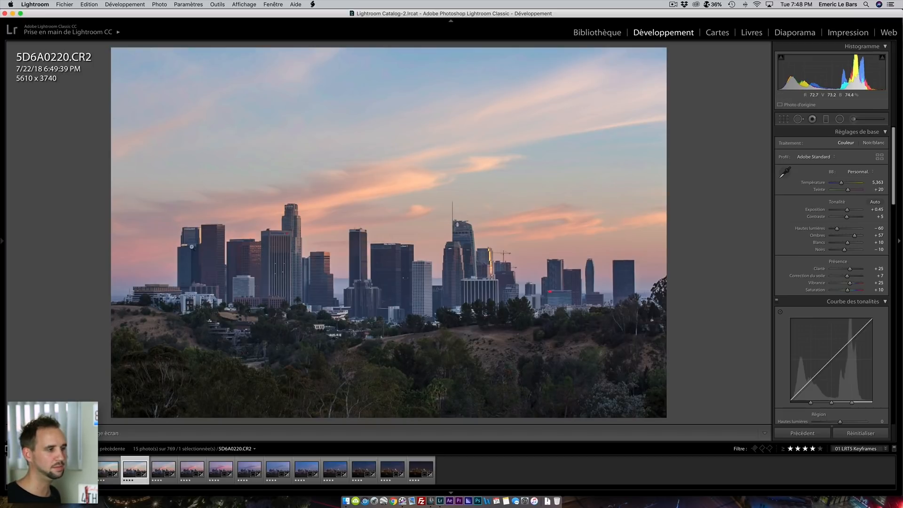
scroll(820, 271, down, 10)
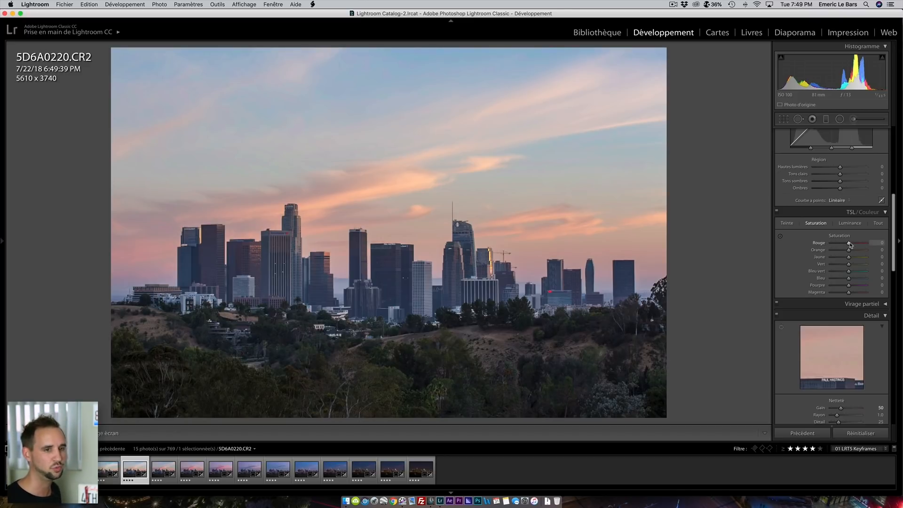
drag(850, 245, 868, 245)
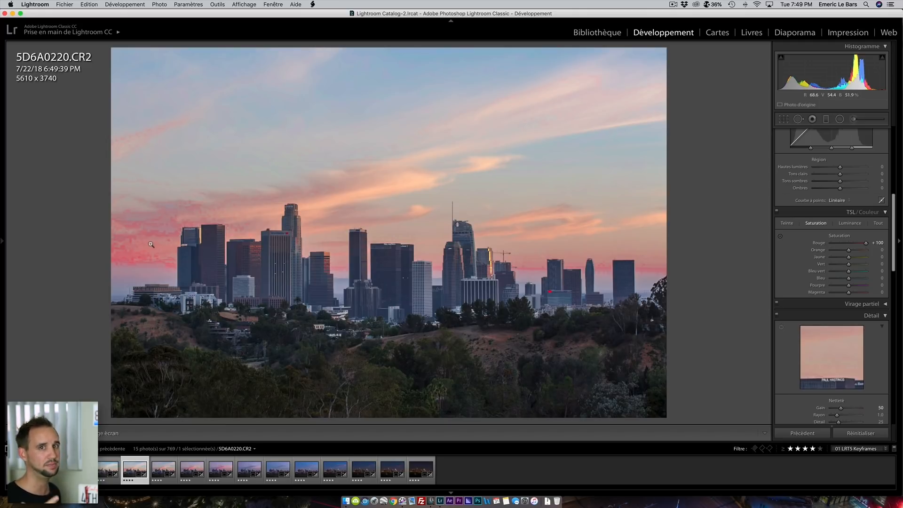
double_click(829, 244)
click(882, 243)
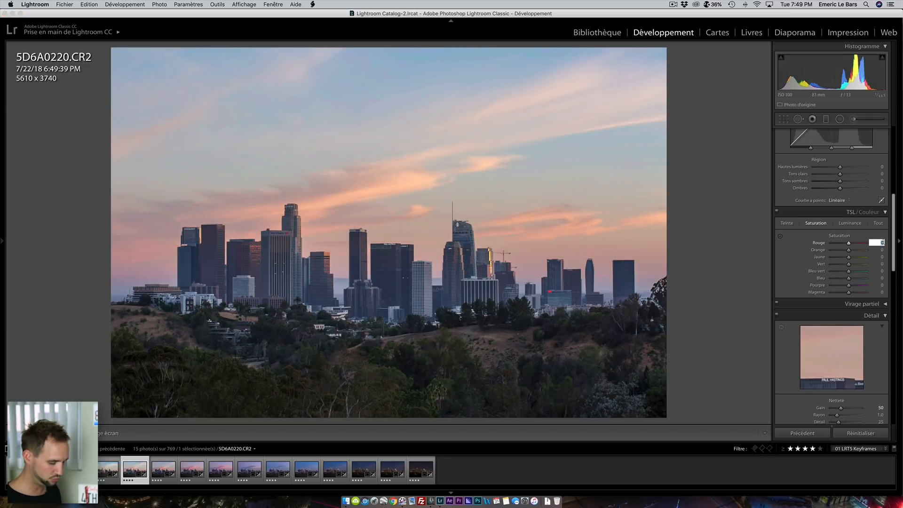
text(5)
key(Return)
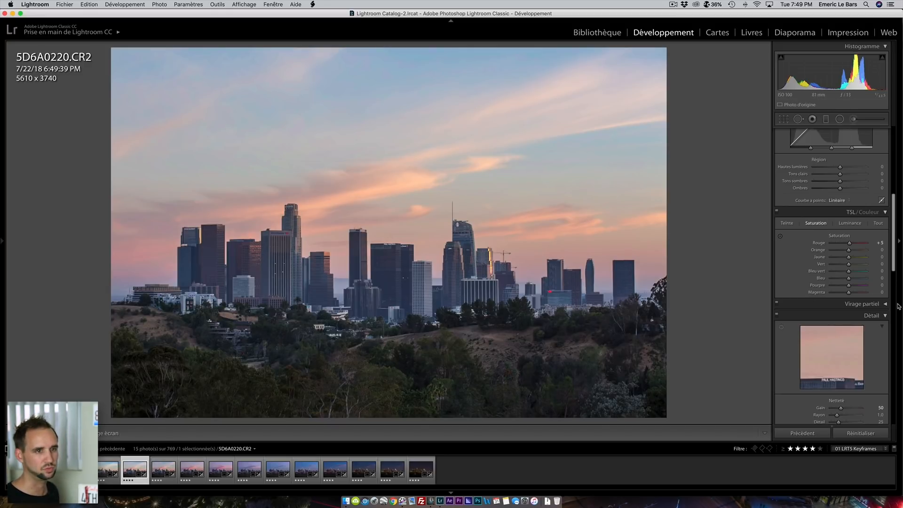
- Select keyframes 5D6A0220 through the last one and sync its settings with the LRTimelapse Sync Keyframes script
scroll(801, 275, up, 10)
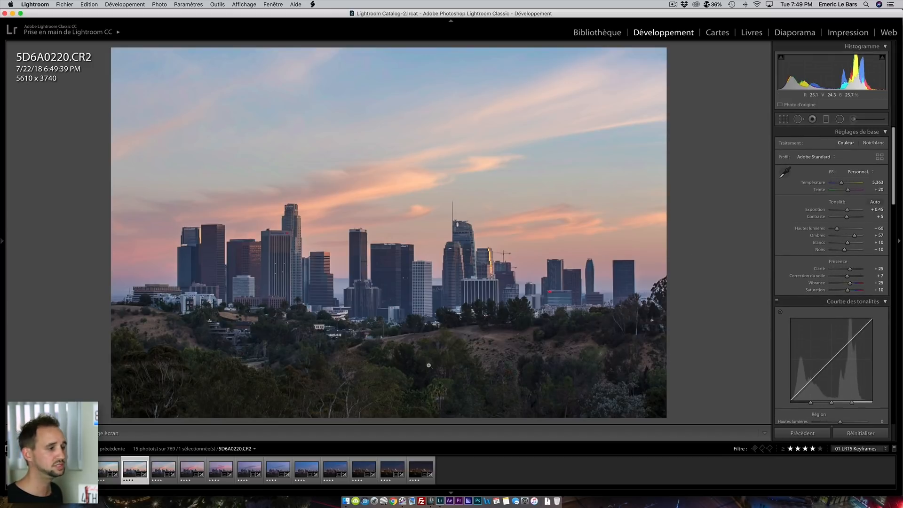
key(shift)
shift+click(420, 468)
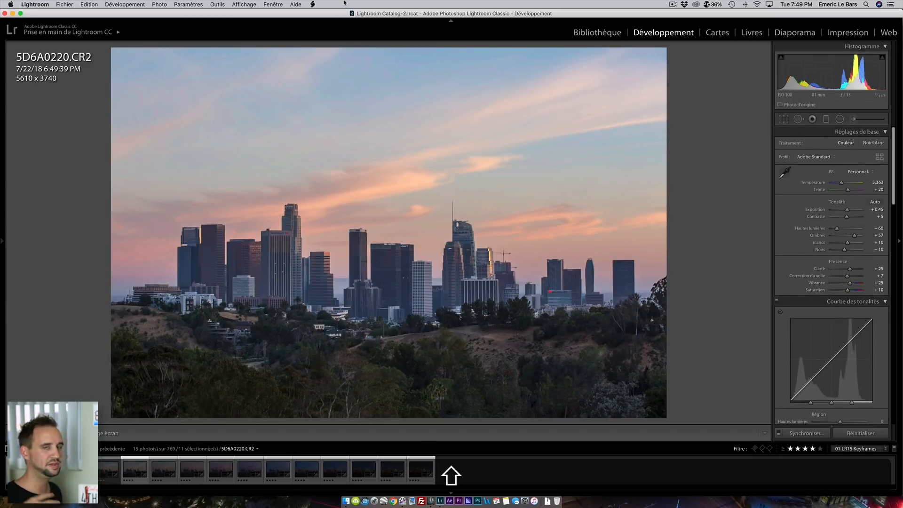
click(313, 5)
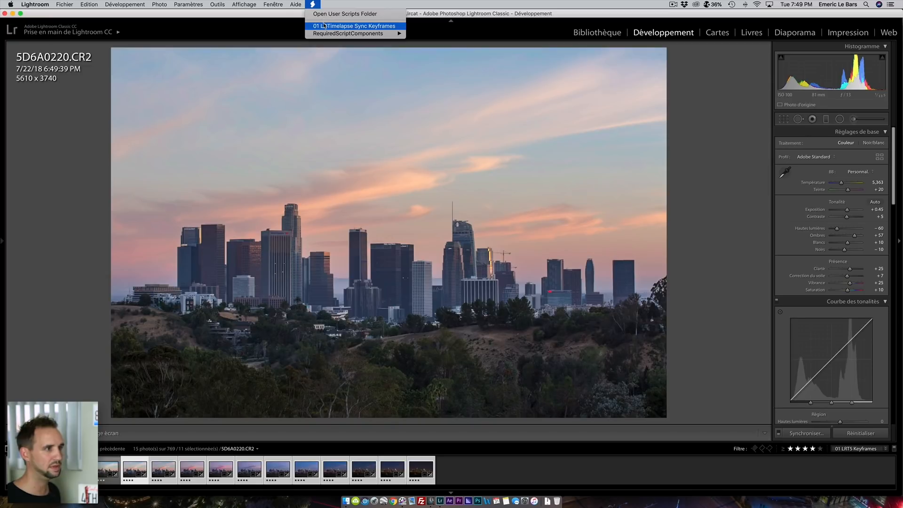
click(323, 24)
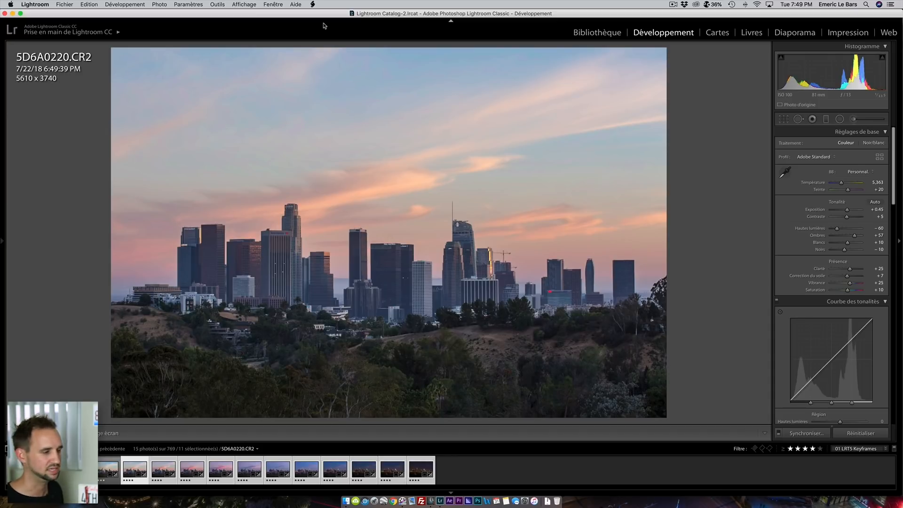
click(313, 5)
click(338, 28)
- On keyframe 5D6A0274, set the red saturation to +13 and compare the photo with and without the HSL adjustments
click(160, 463)
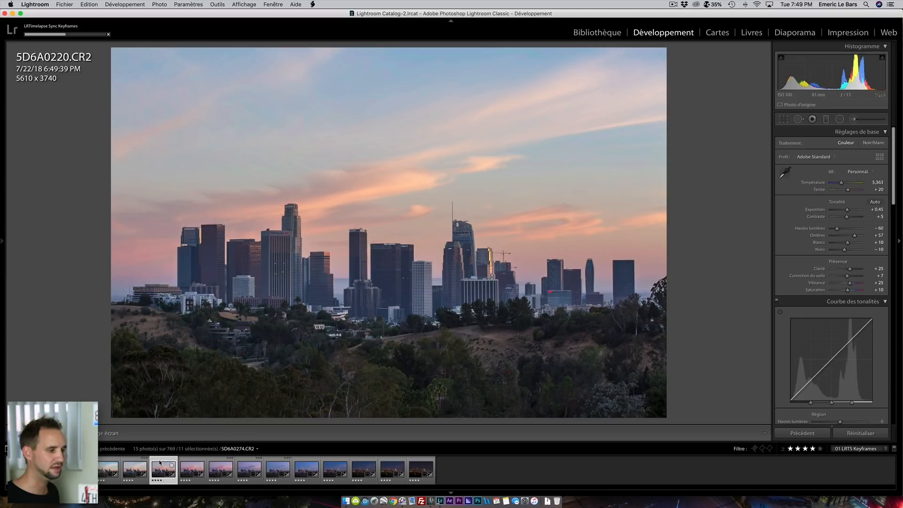
scroll(824, 324, down, 10)
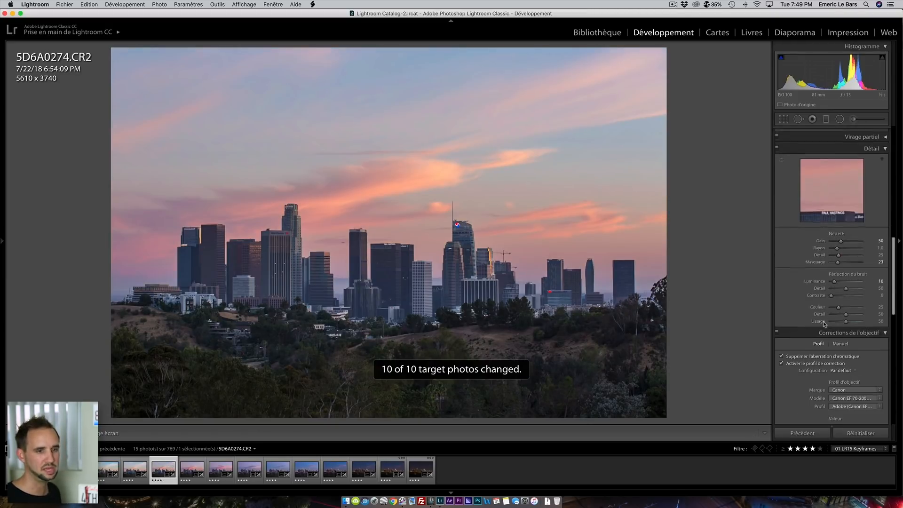
scroll(824, 324, up, 8)
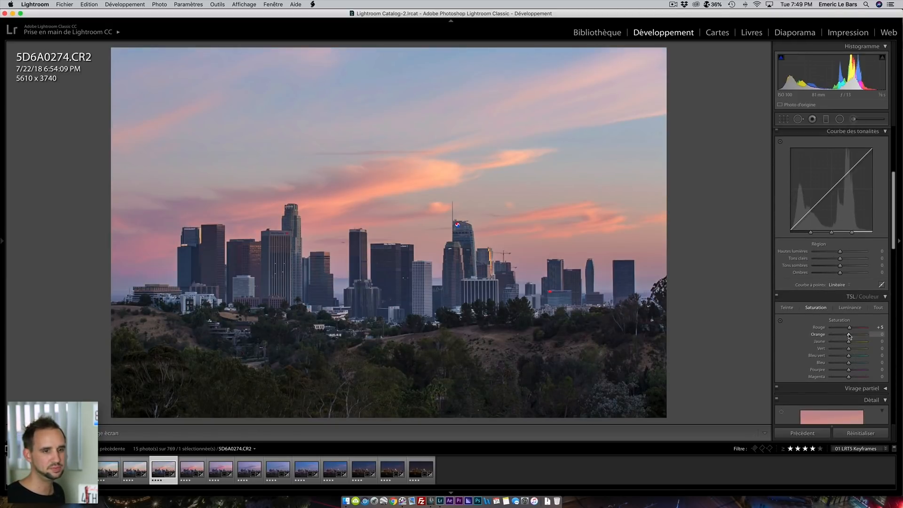
click(877, 327)
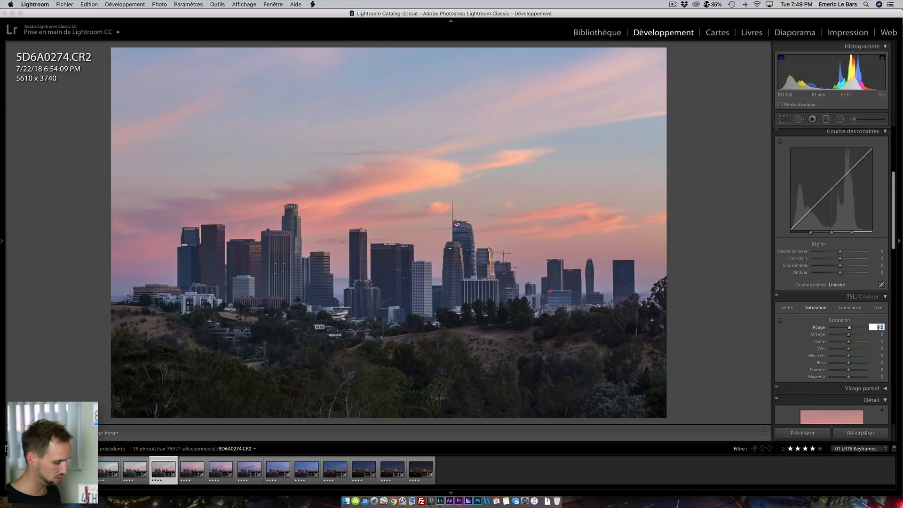
text(13)
key(Return)
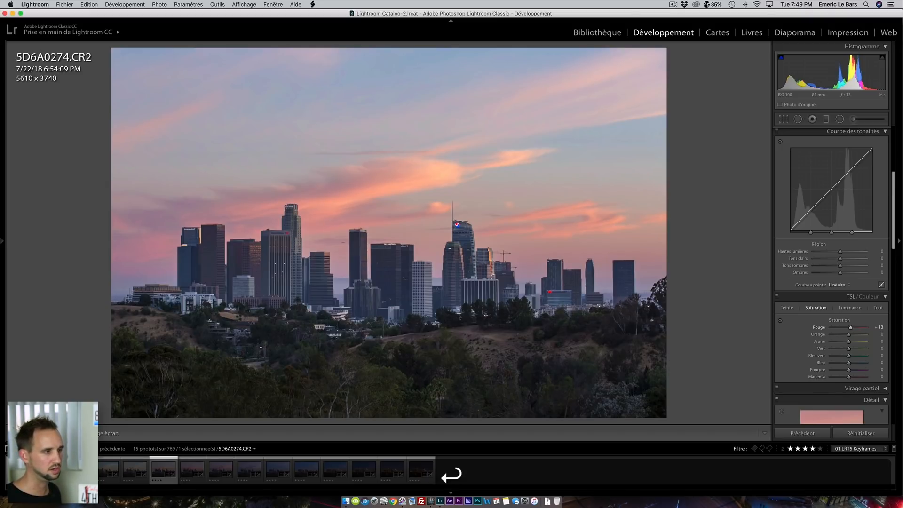
click(777, 296)
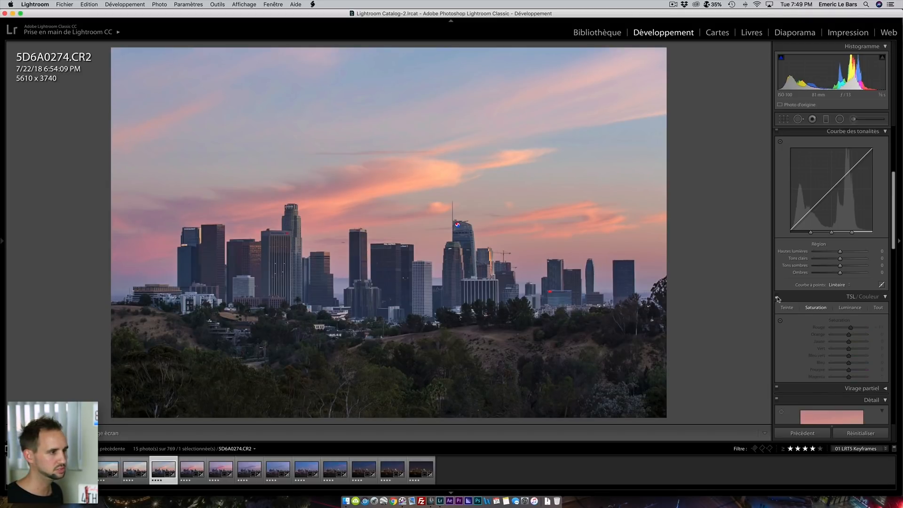
click(777, 297)
click(777, 297)
click(777, 297)
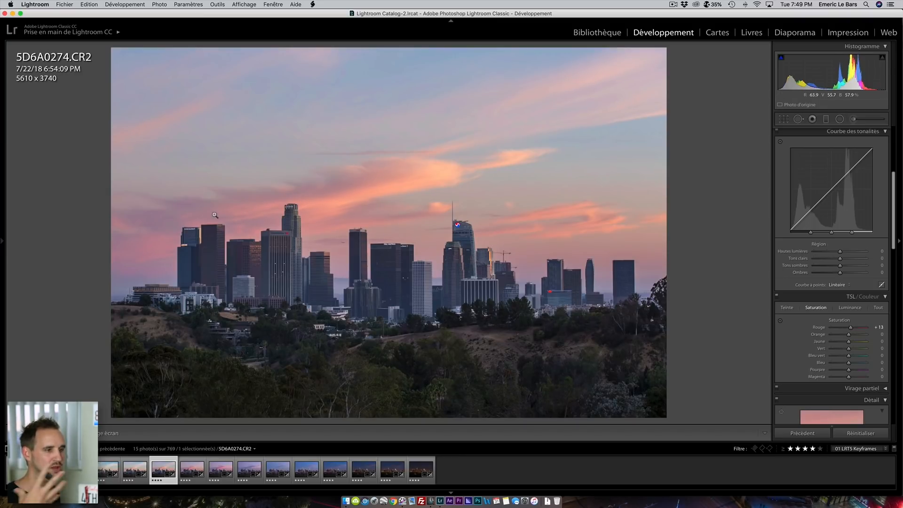
- Set keyframe 5D6A0274's temperature to 5,544 and tint to +24, and compare it with the unedited version
scroll(836, 213, up, 10)
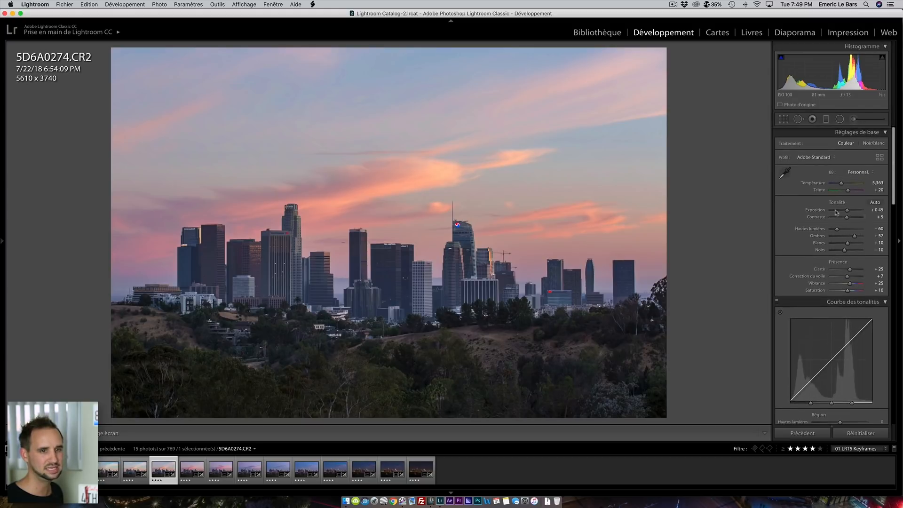
drag(842, 184, 842, 184)
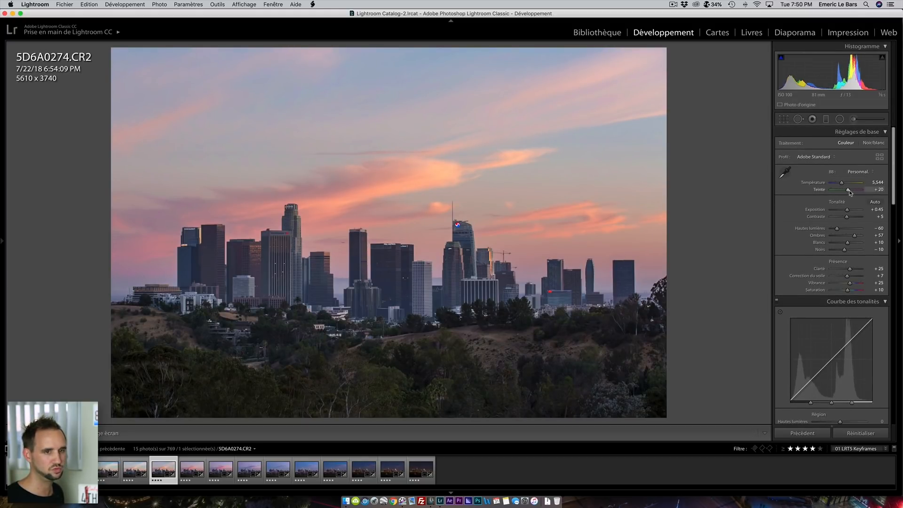
drag(850, 190, 849, 190)
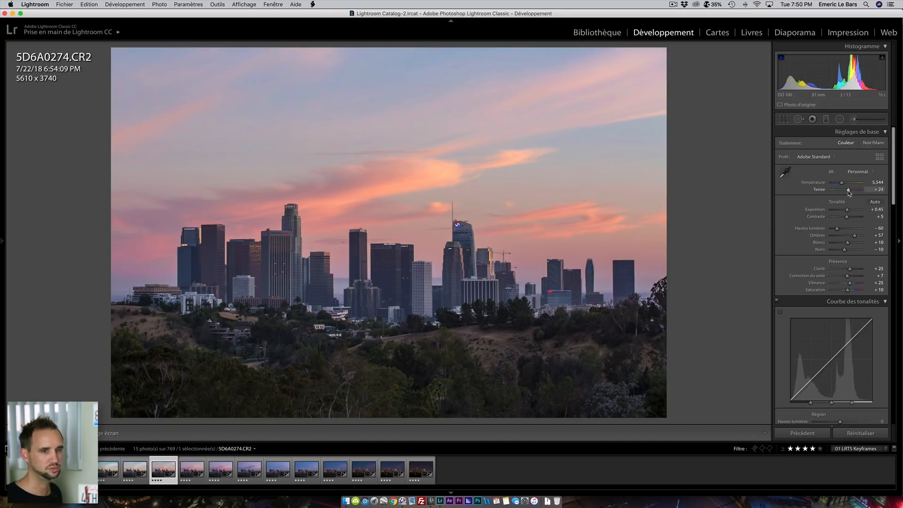
drag(847, 209, 848, 213)
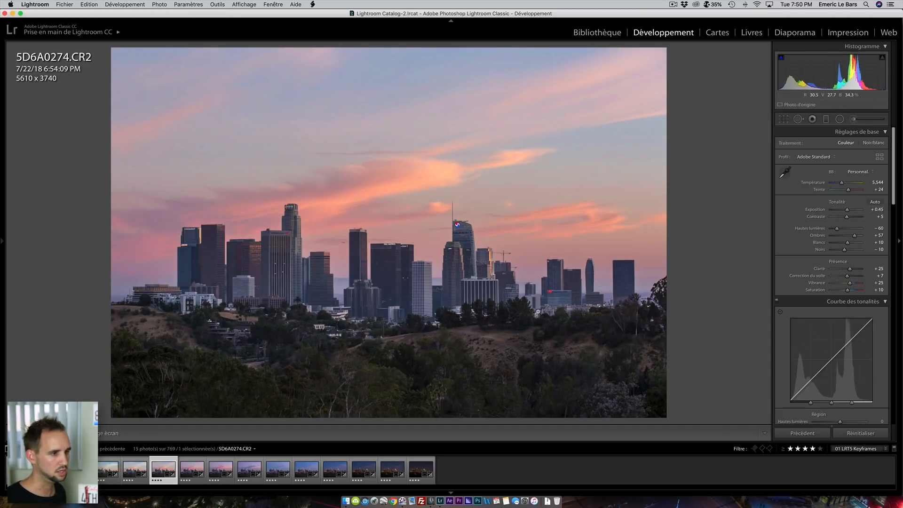
key(backslash)
key(backslash)
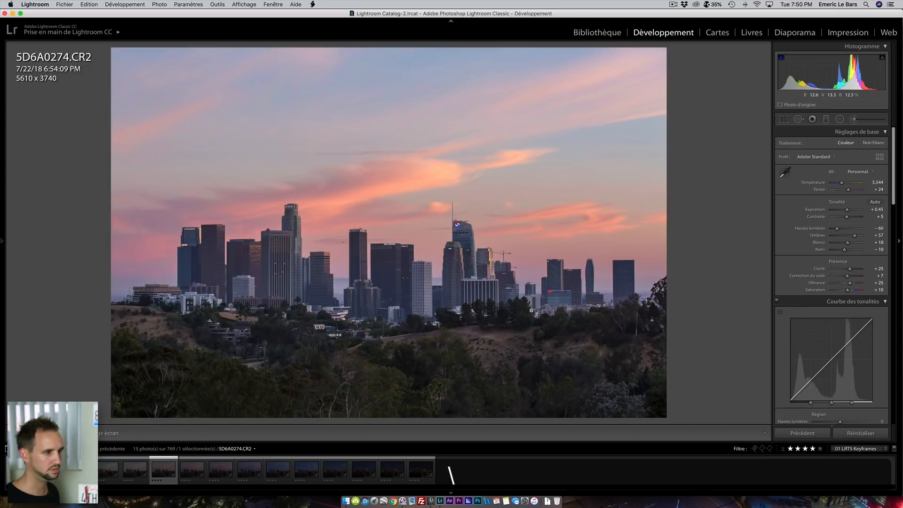
- Select keyframes 5D6A0274 through the last one and sync its settings with the LRTimelapse Sync Keyframes script
shift+click(417, 466)
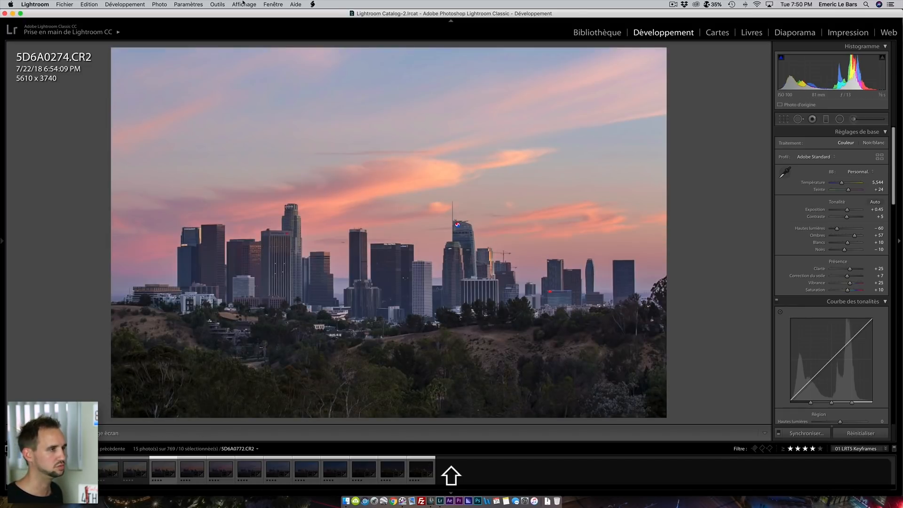
click(312, 4)
click(329, 14)
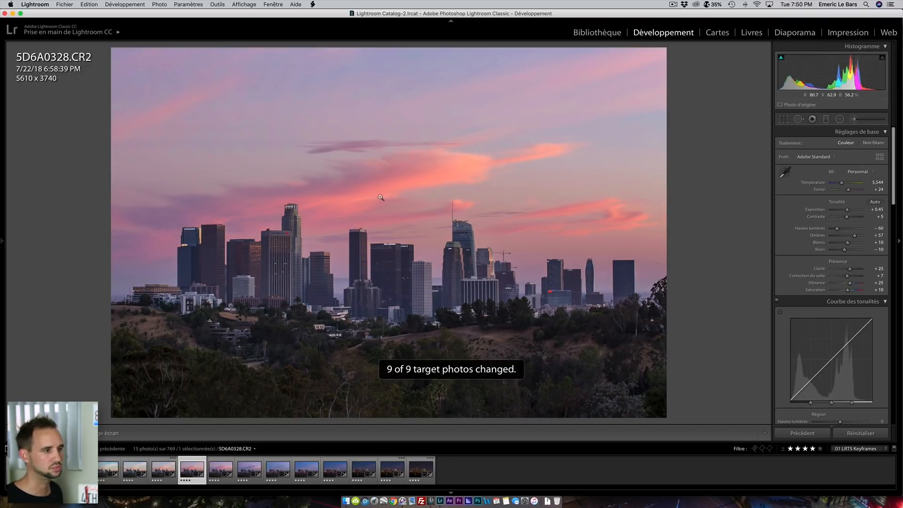
- On keyframe 5D6A0328, set the red saturation to +25, then compare the photo without the HSL adjustments and with its unedited version
click(550, 253)
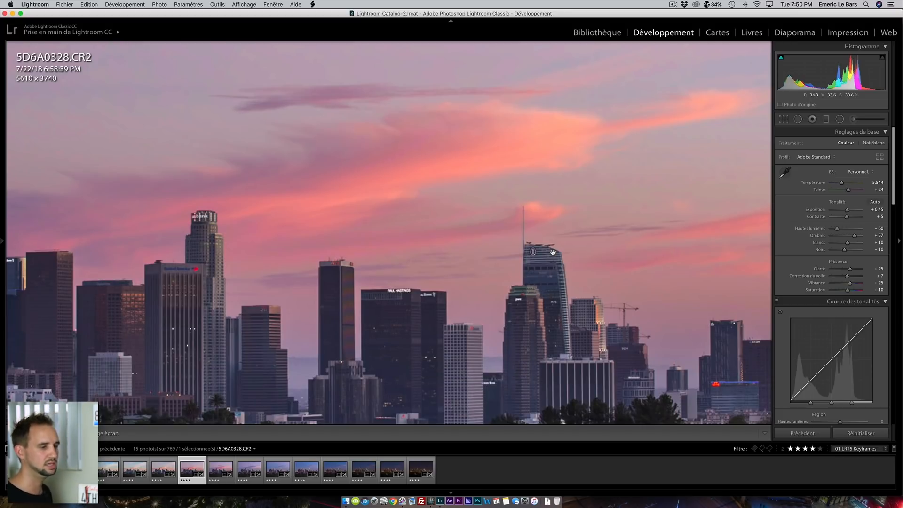
click(565, 255)
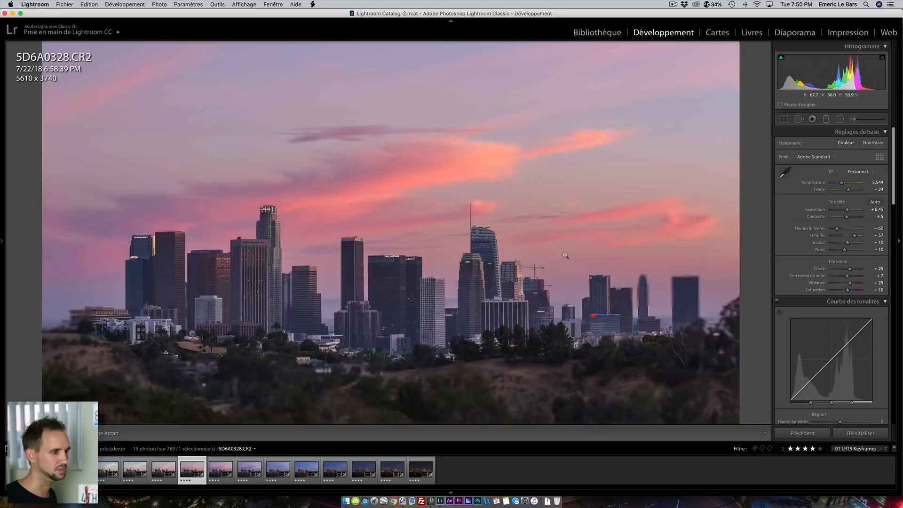
scroll(871, 259, down, 10)
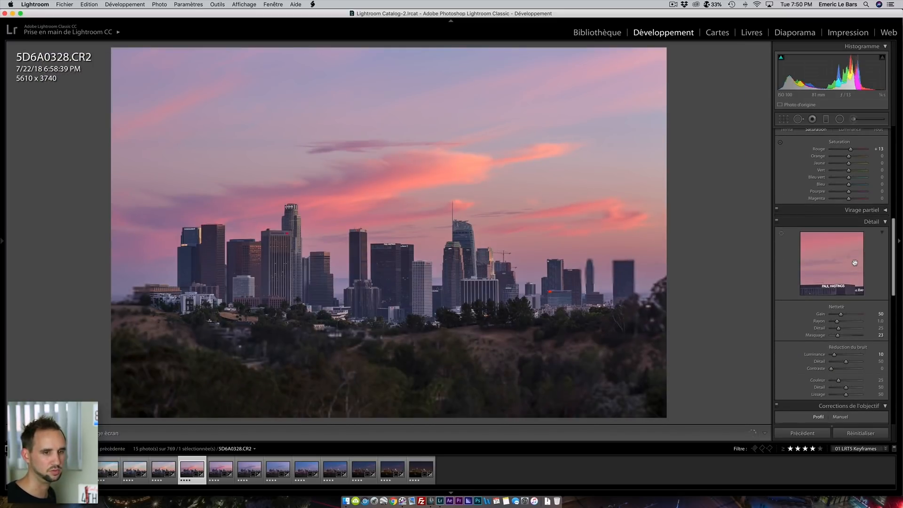
scroll(870, 286, up, 5)
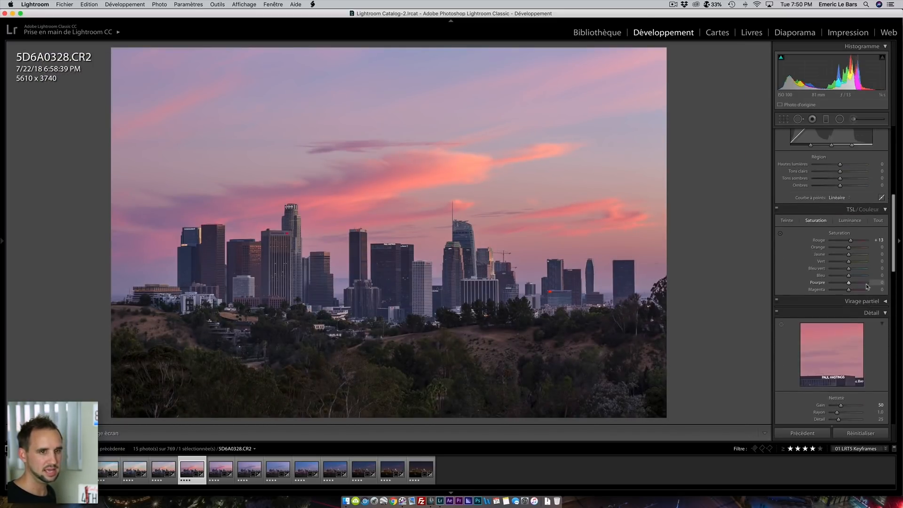
click(881, 241)
text(25)
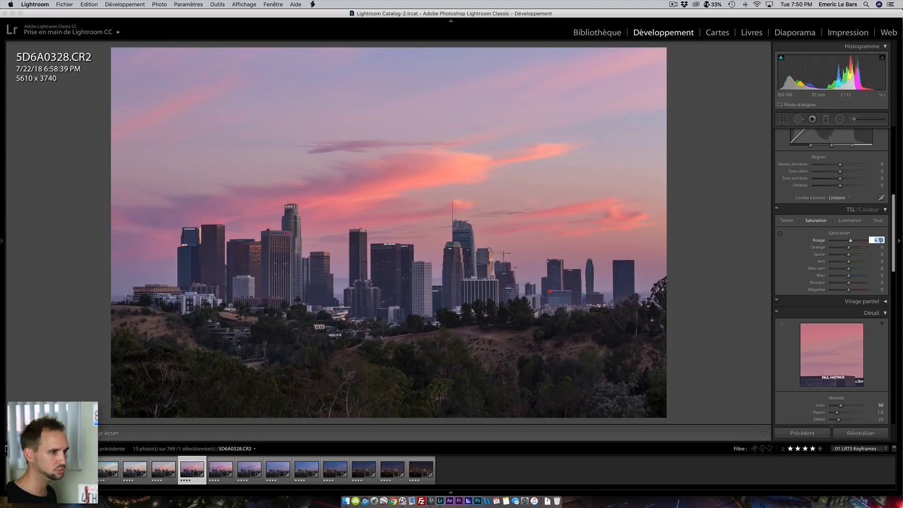
key(Return)
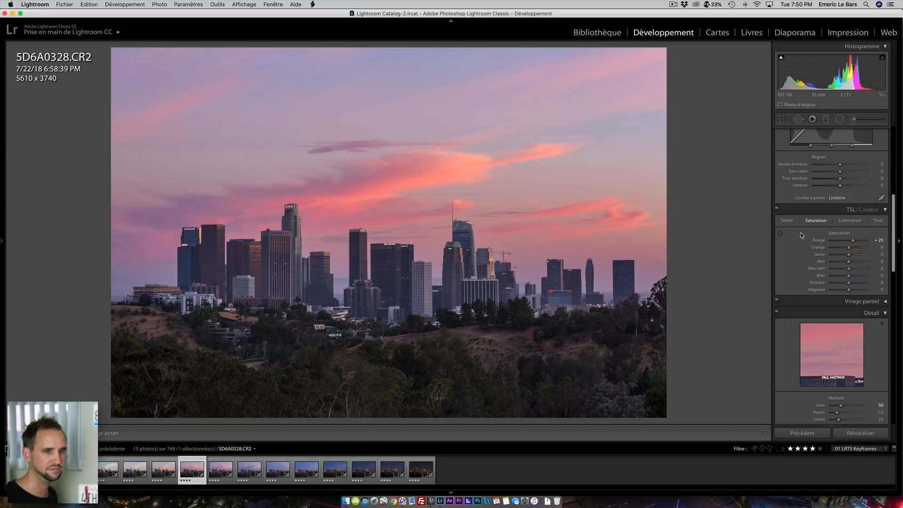
click(777, 210)
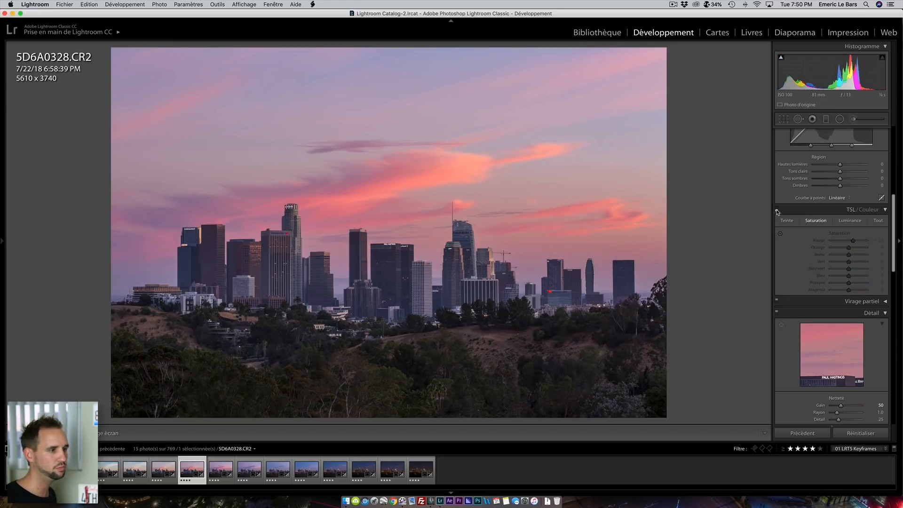
click(777, 210)
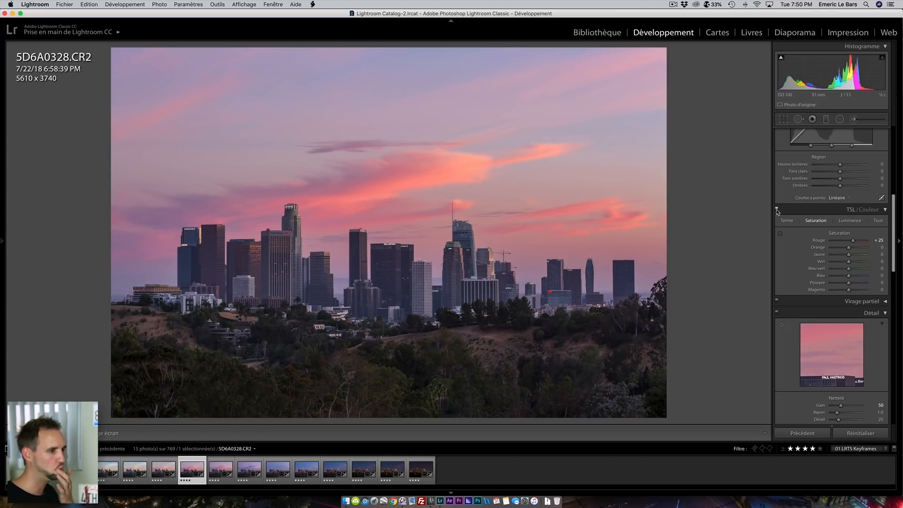
click(777, 210)
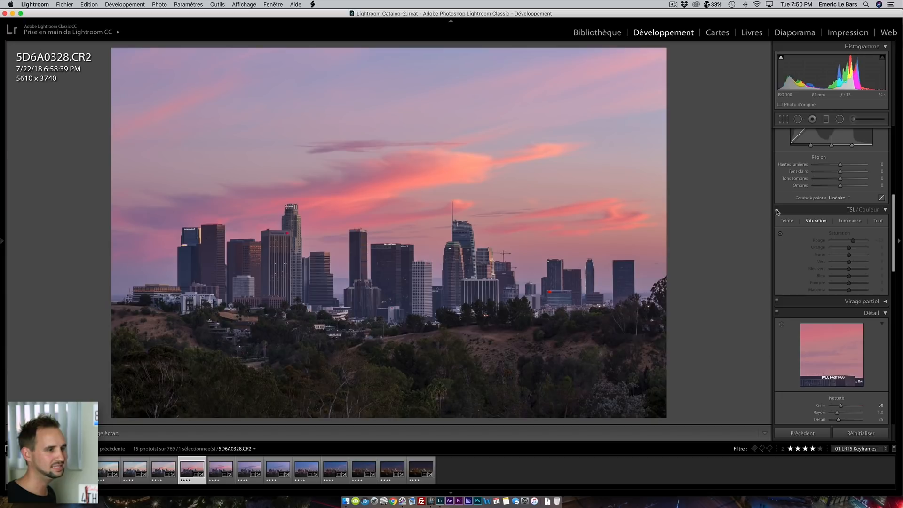
click(777, 211)
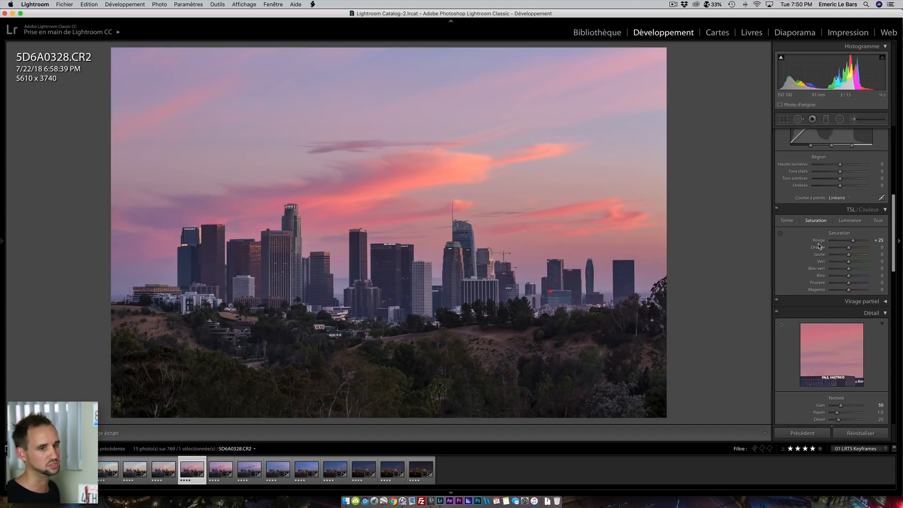
scroll(815, 246, up, 5)
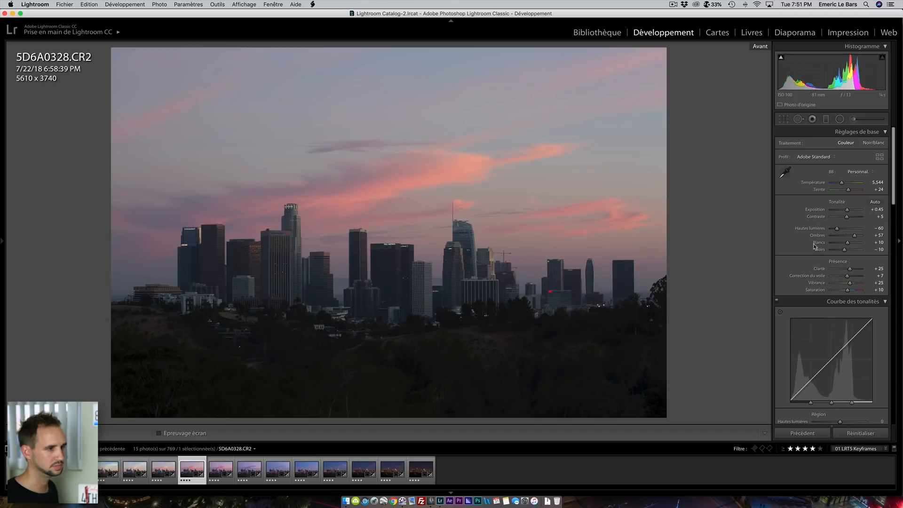
key(backslash)
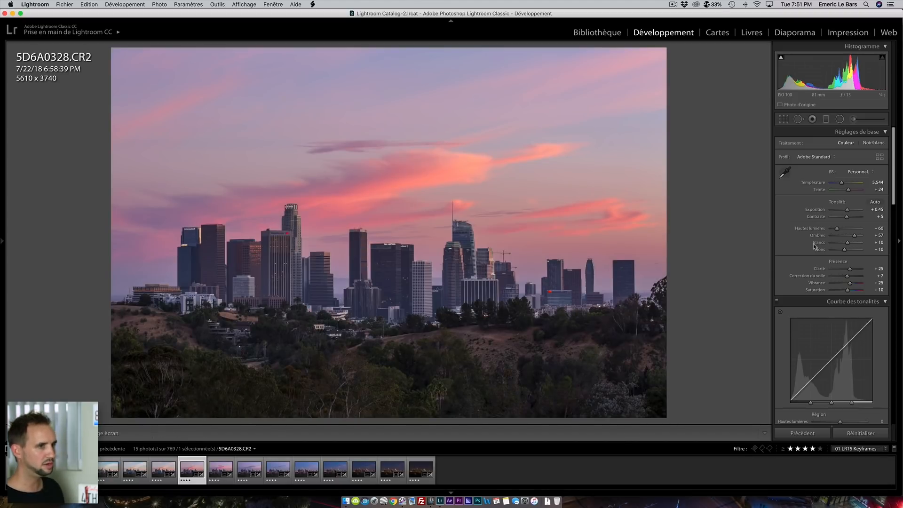
- Compare keyframe 5D6A0328 with its unedited version and set its exposure to +0.50, temperature to 5,806 and tint to +29
key(backslash)
key(backslash)
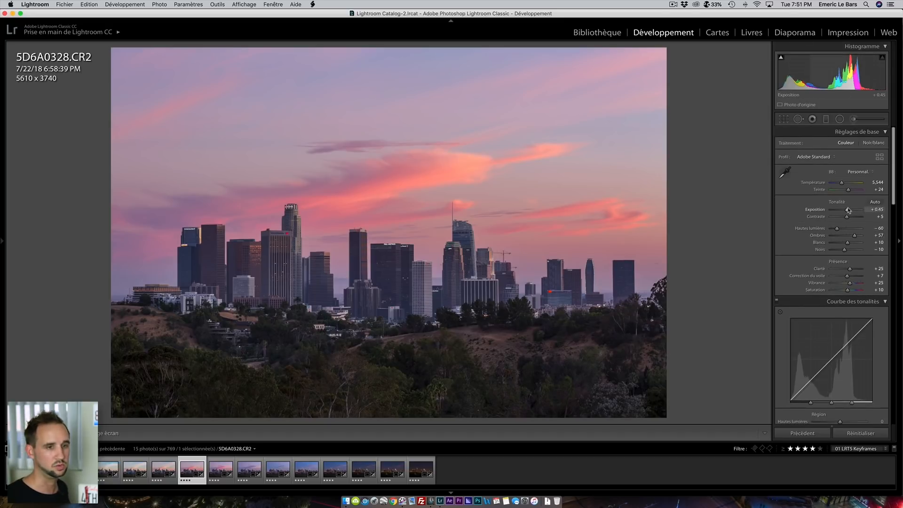
drag(847, 211, 842, 184)
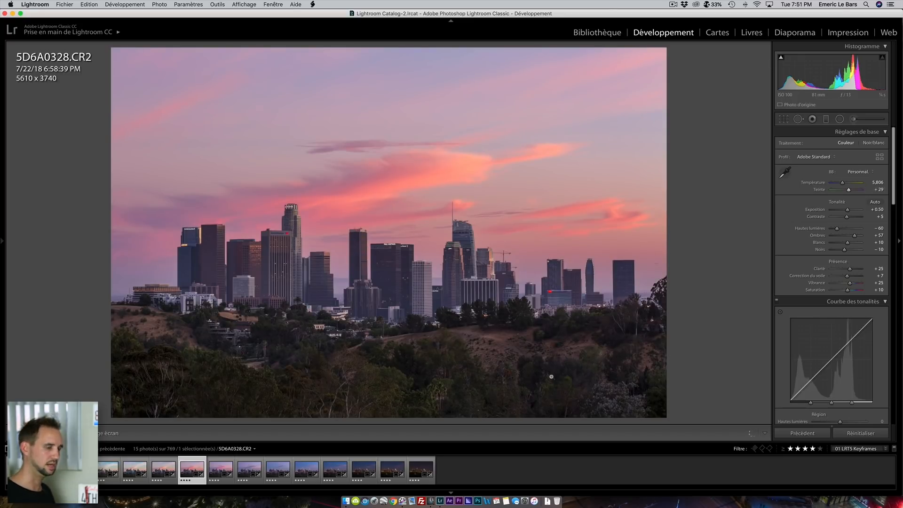
- Select keyframes 5D6A0328 through the last one and sync its settings with the LRTimelapse Sync Keyframes script
shift+click(420, 470)
click(314, 4)
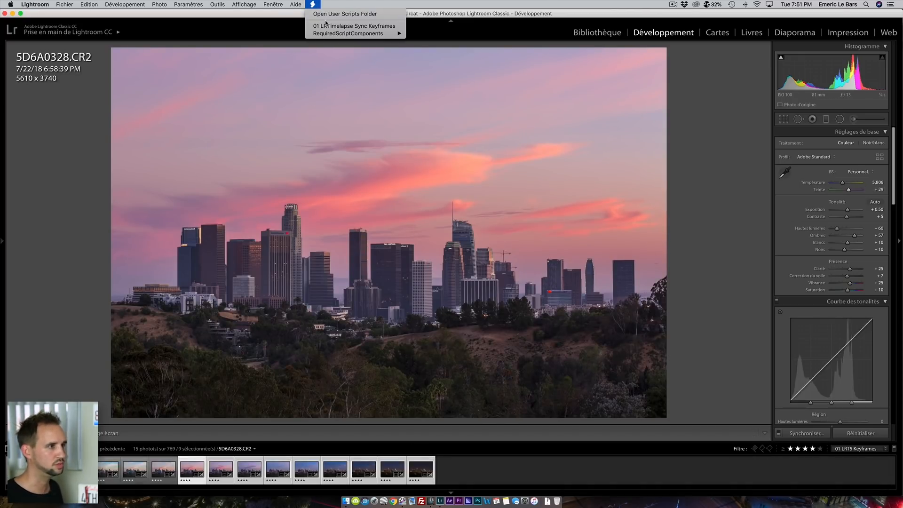
click(356, 26)
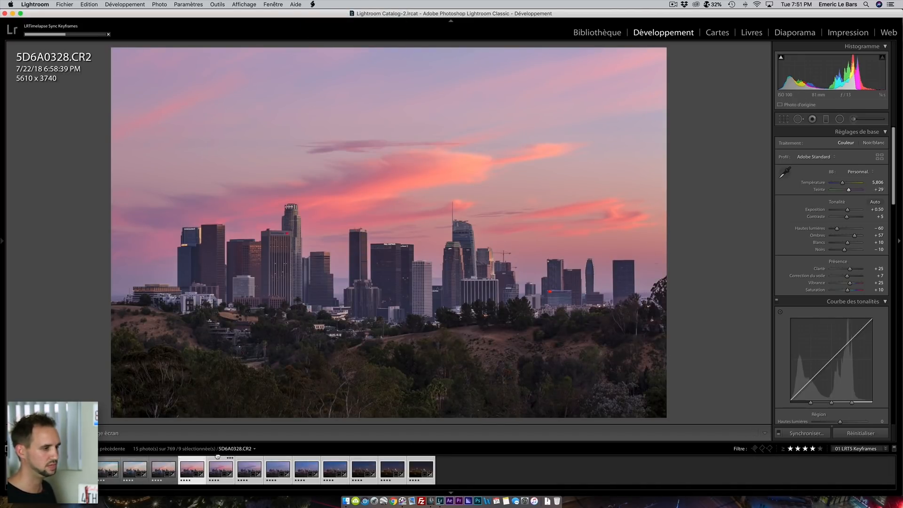
- On keyframe 5D6A0382, set the red saturation in the HSL adjustments to +20
click(216, 461)
scroll(840, 290, down, 1)
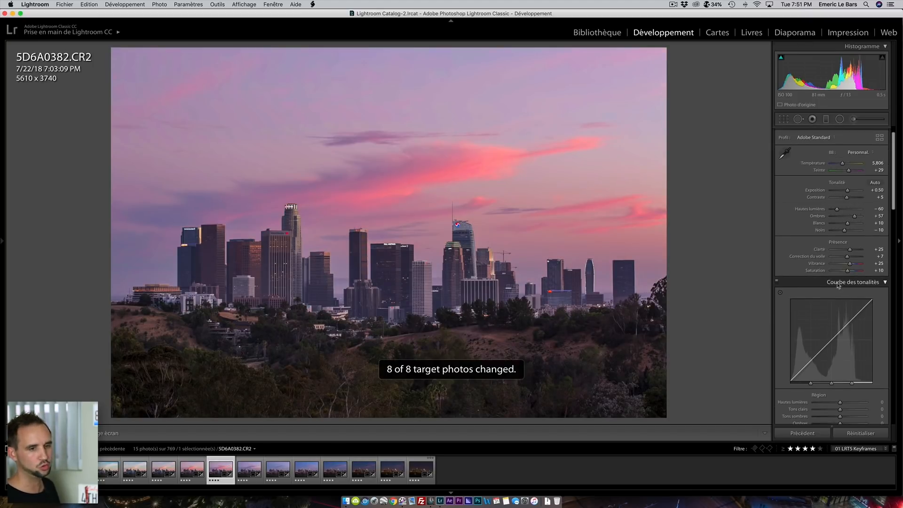
scroll(813, 271, down, 5)
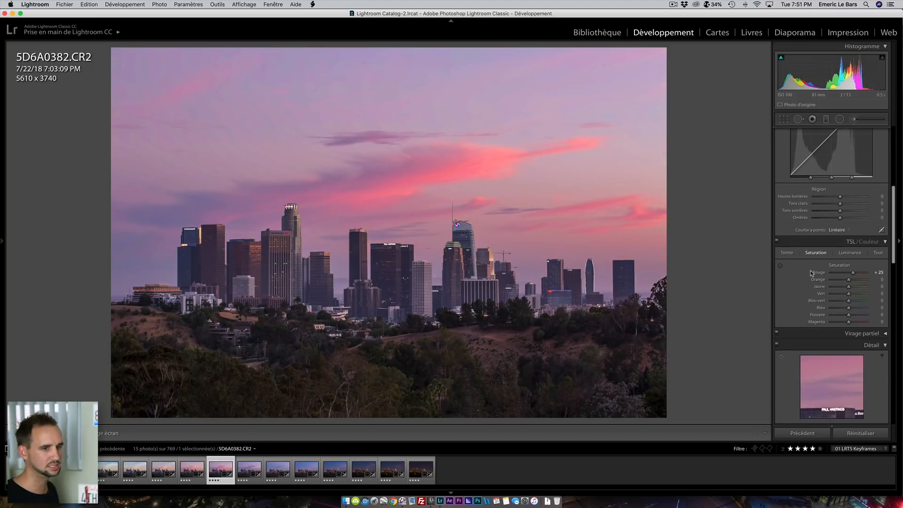
click(878, 272)
text(20)
key(Return)
scroll(839, 275, up, 1)
scroll(839, 274, up, 4)
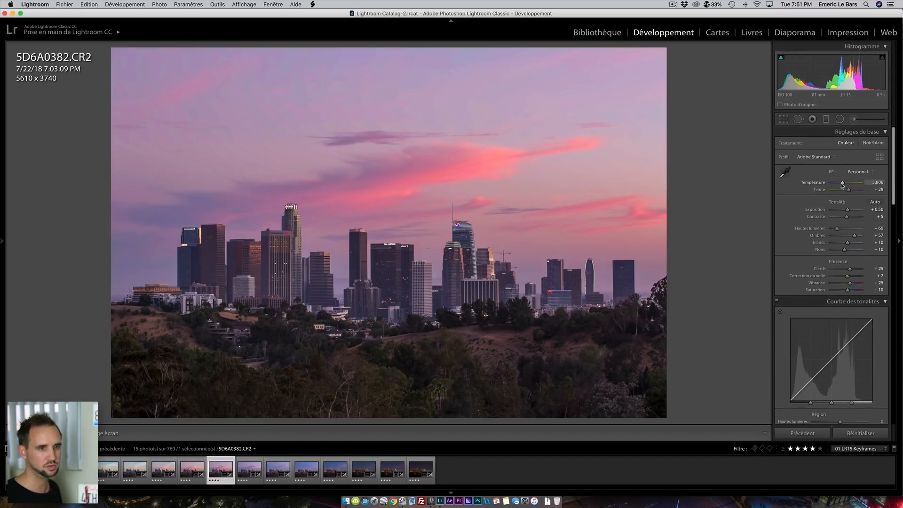
- Set keyframe 5D6A0382's exposure to +0.60, temperature to 5,806 and tint to +25, comparing it with the unedited version
drag(847, 210, 842, 183)
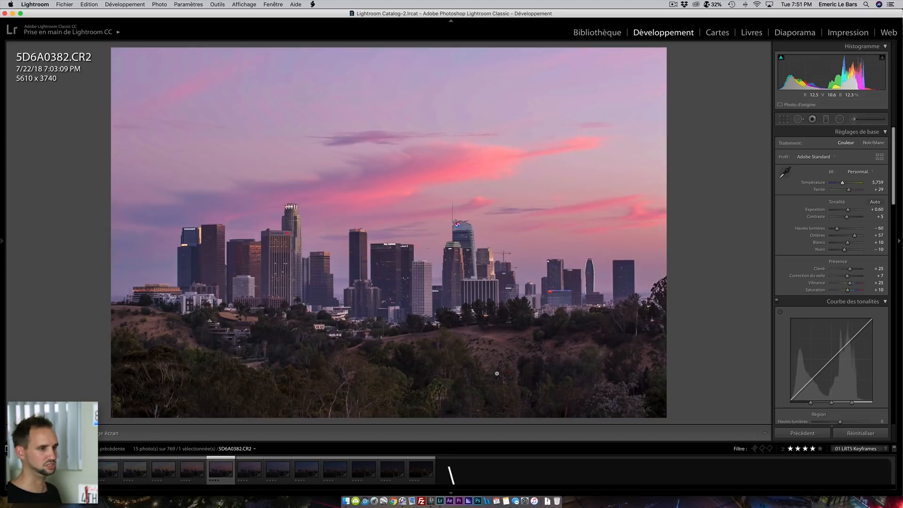
key(shift+backslash)
key(shift+backslash)
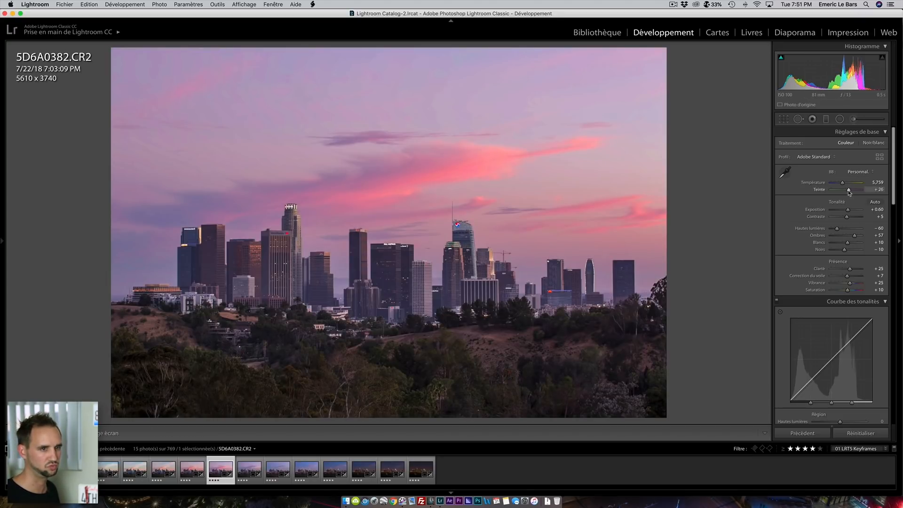
drag(850, 191, 841, 185)
- Select keyframes 5D6A0382 through the last one and sync its settings with the LRTimelapse Sync Keyframes script
key(shift)
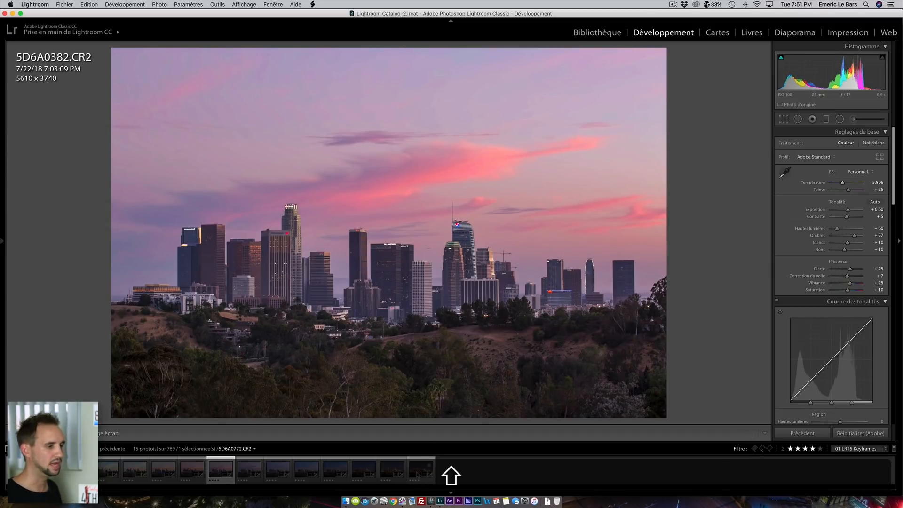
shift+click(417, 475)
click(313, 4)
click(329, 28)
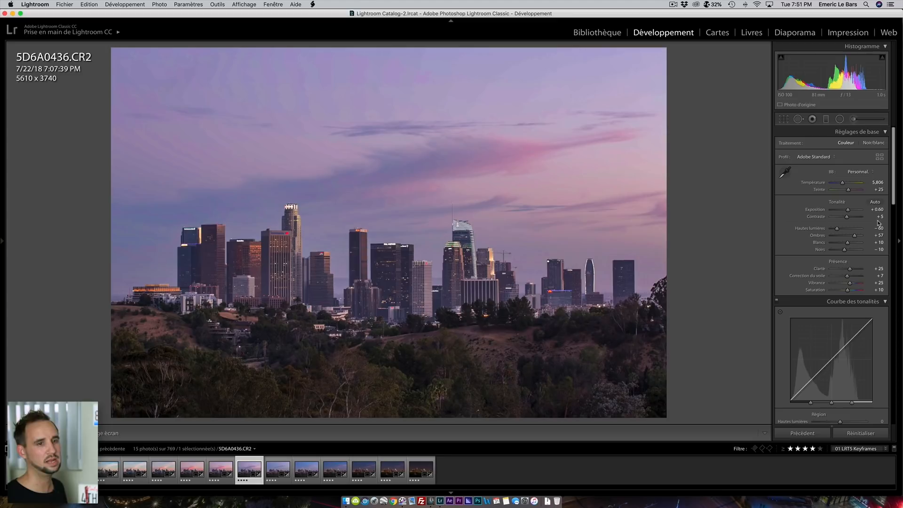
- On keyframe 5D6A0436, set the temperature to 5,618 and the red saturation to +10
drag(842, 184, 842, 185)
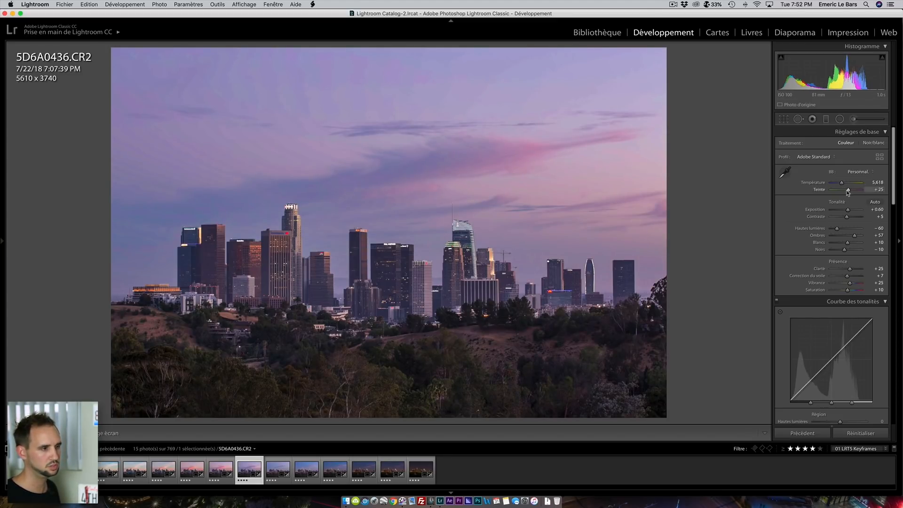
scroll(848, 192, down, 15)
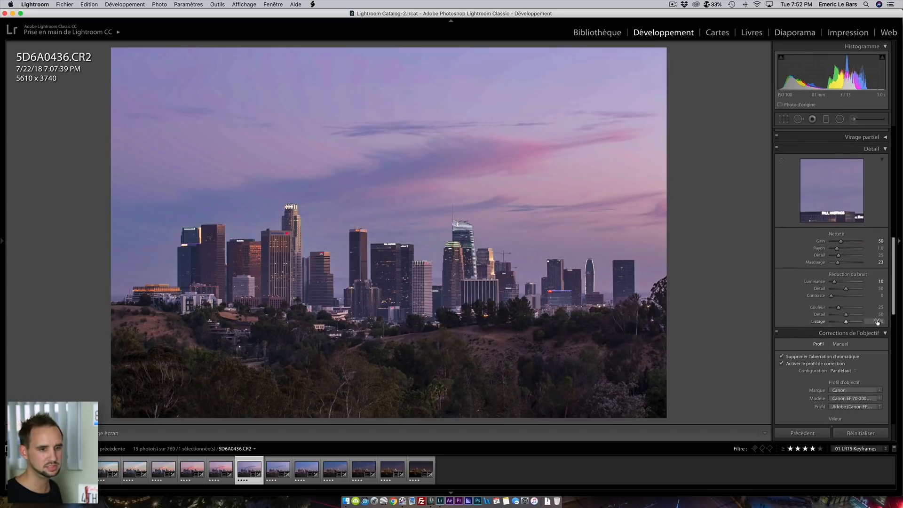
scroll(877, 329, up, 10)
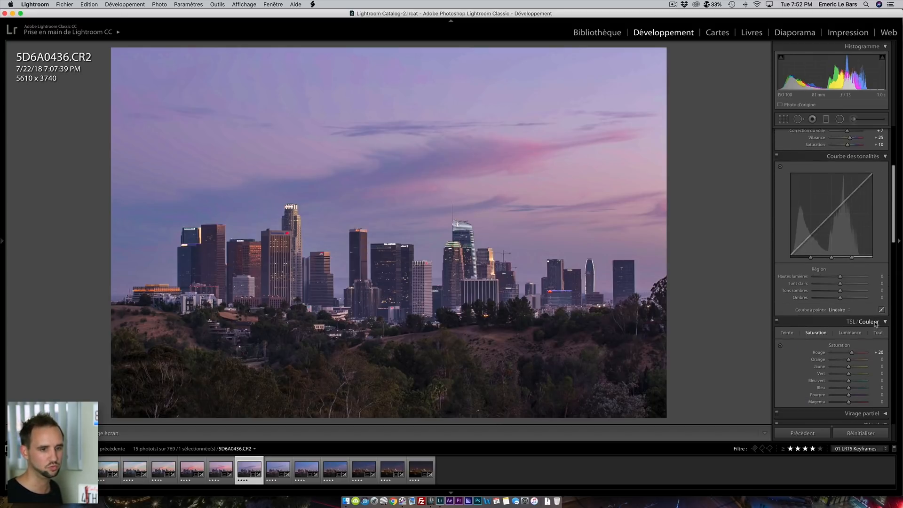
click(878, 350)
text(10)
key(Return)
scroll(844, 301, up, 5)
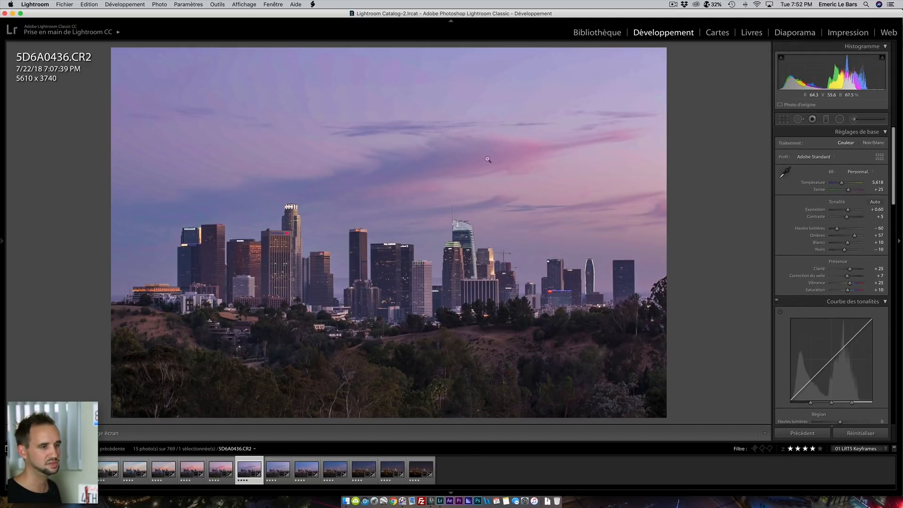
- Inspect keyframe 5D6A0436 up close, set its exposure to +0.65 and temperature to 5,586, and sync its settings through the last keyframe
click(540, 219)
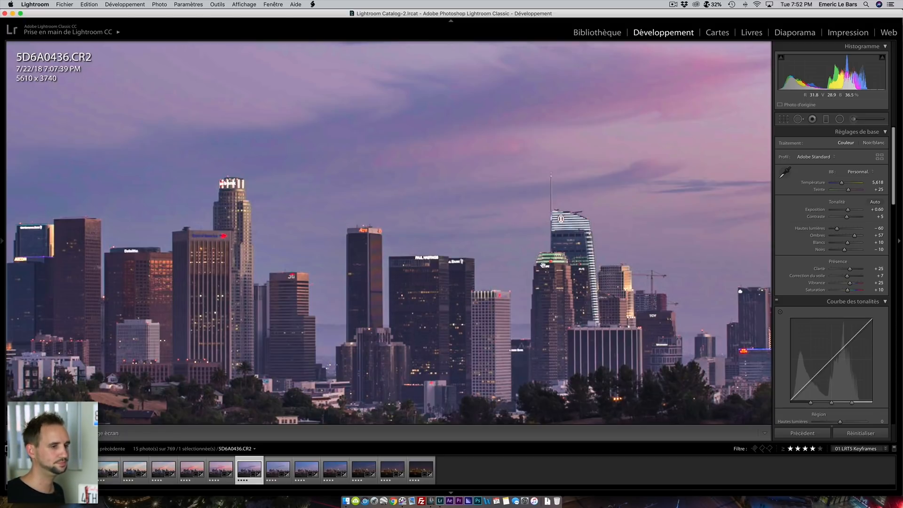
click(386, 232)
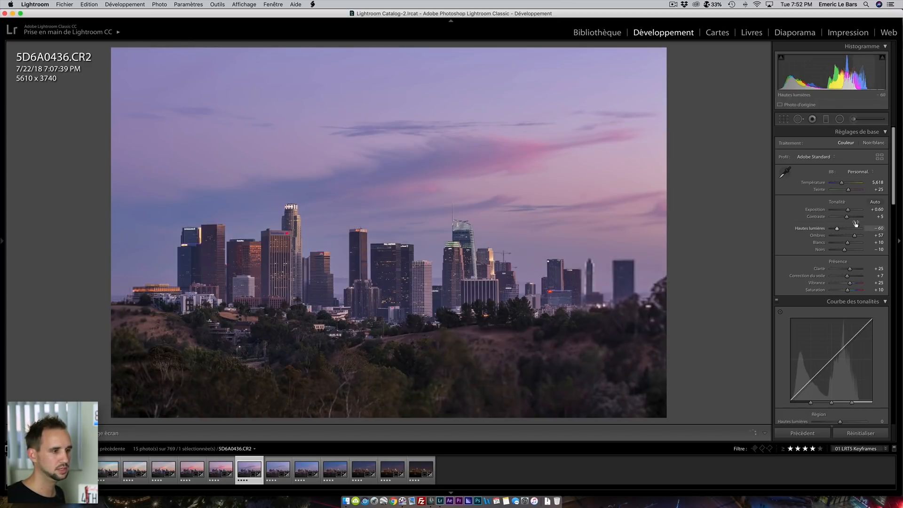
drag(847, 210, 848, 209)
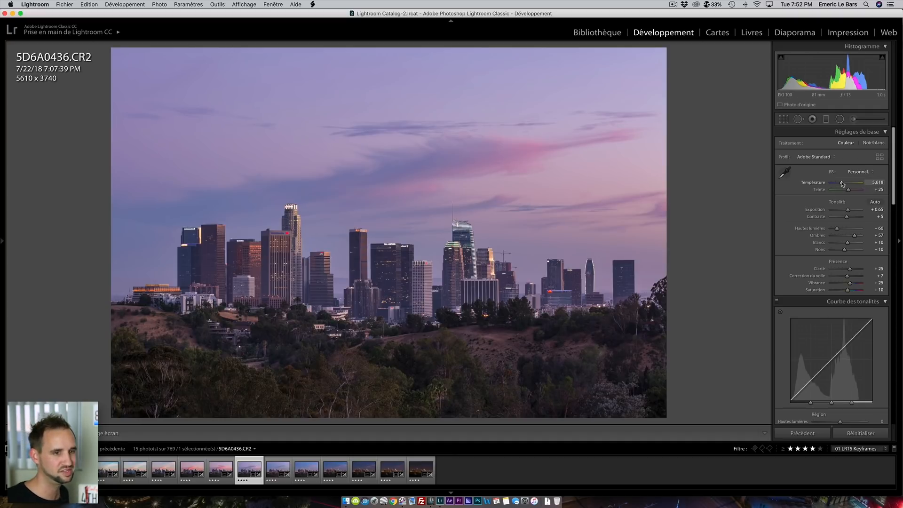
scroll(845, 188, down, 5)
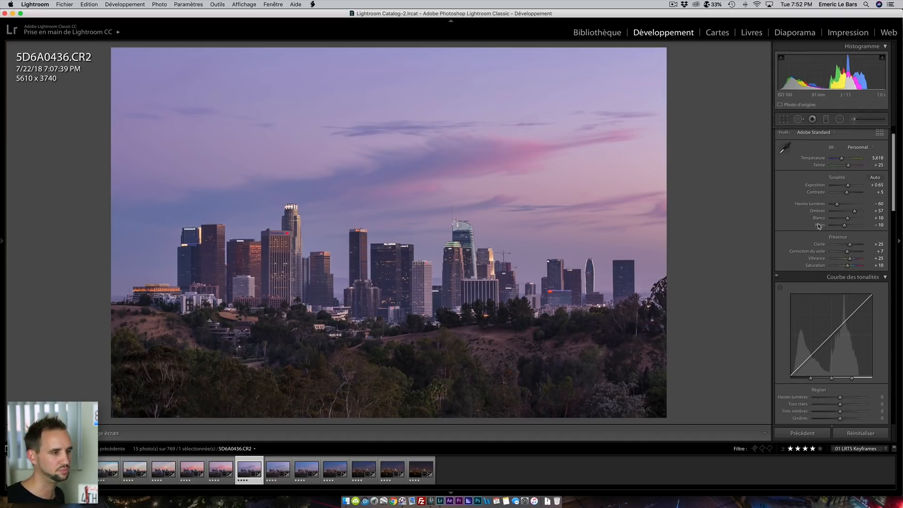
scroll(849, 193, up, 5)
scroll(846, 188, down, 1)
scroll(842, 184, down, 2)
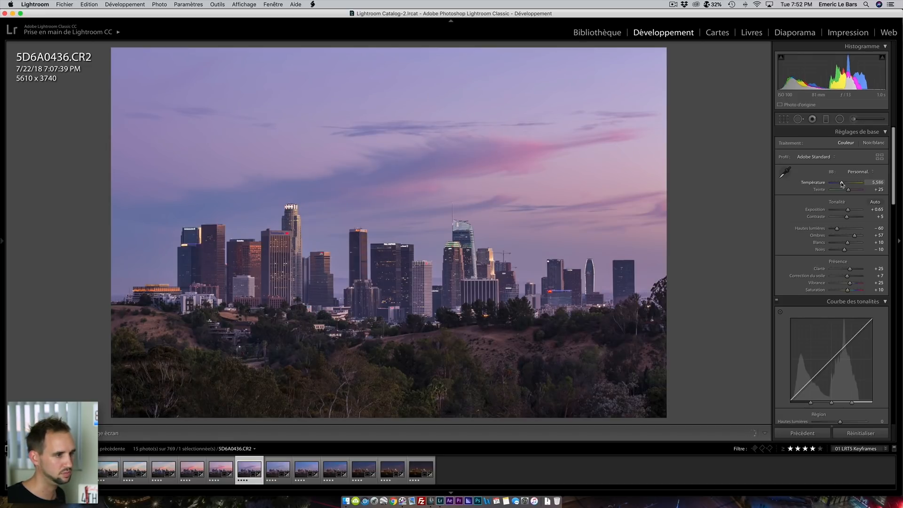
shift+click(420, 460)
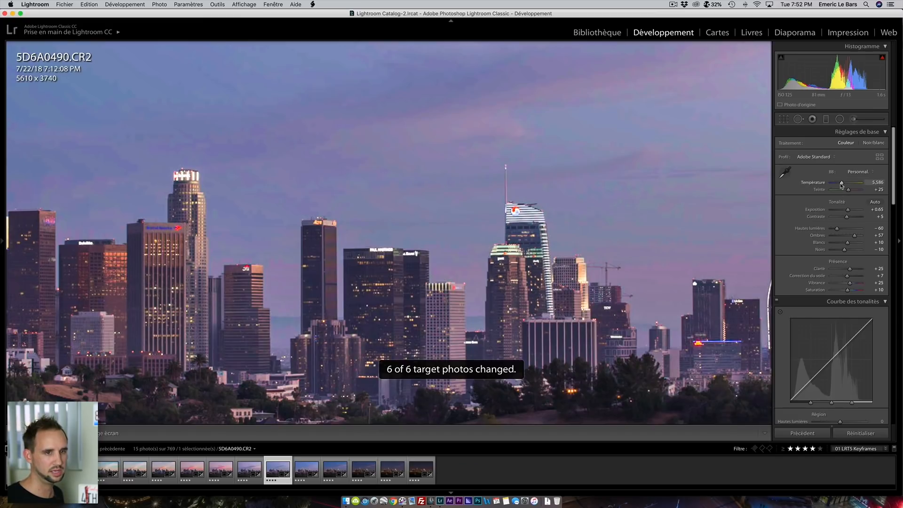
- On keyframe 5D6A0490, set the temperature to 5,380, the tint to +26 and the exposure to +0.70
drag(840, 184, 840, 183)
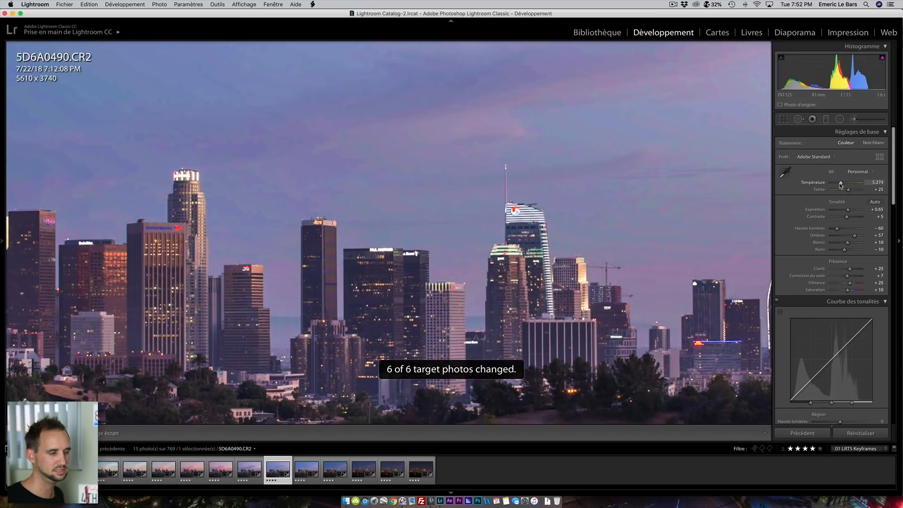
click(377, 236)
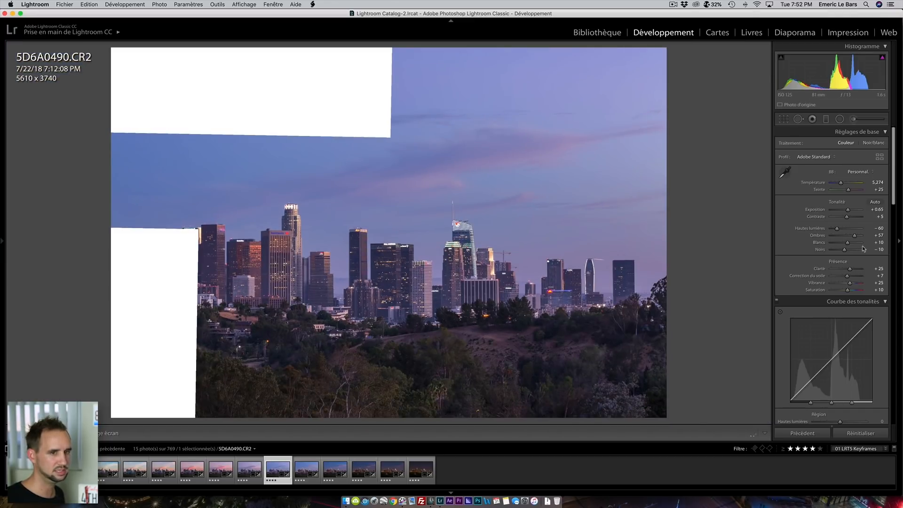
drag(849, 193, 848, 193)
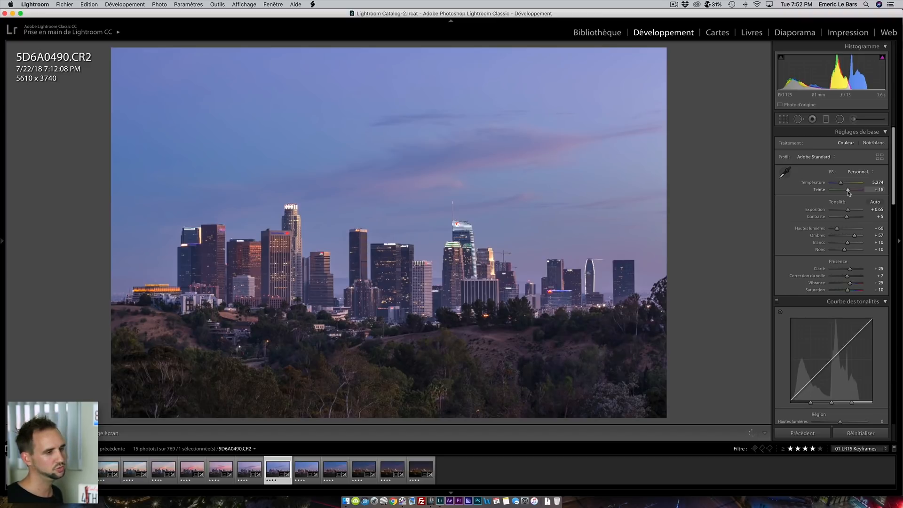
drag(848, 193, 847, 210)
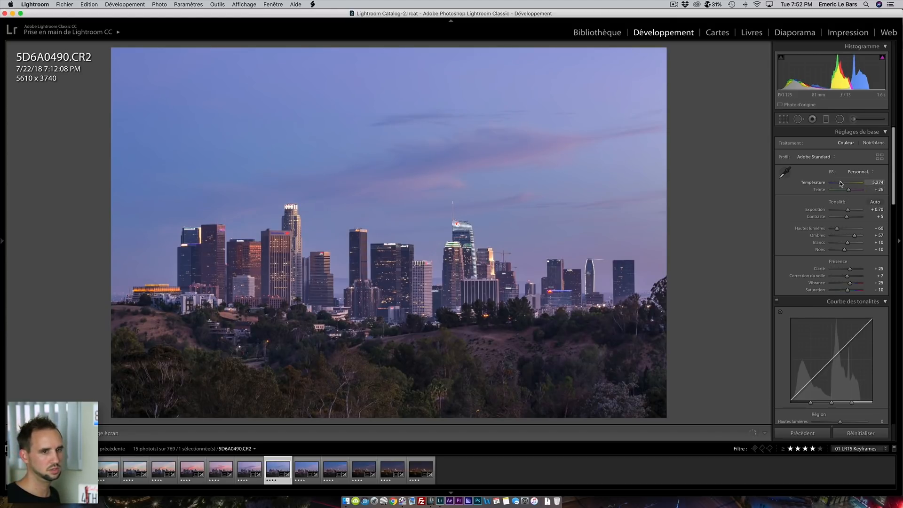
drag(840, 183, 841, 184)
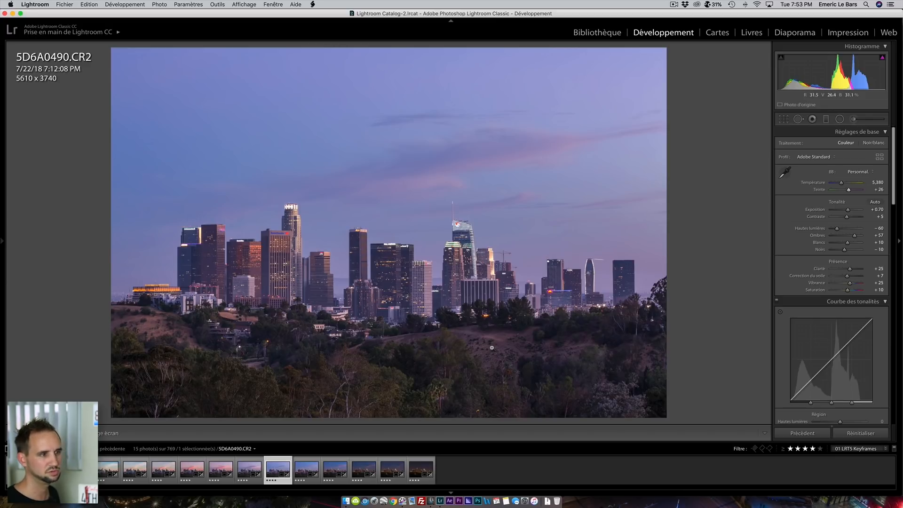
- Select keyframes 5D6A0490 through the last one and sync its settings with the LRTimelapse Sync Keyframes script
shift+click(421, 469)
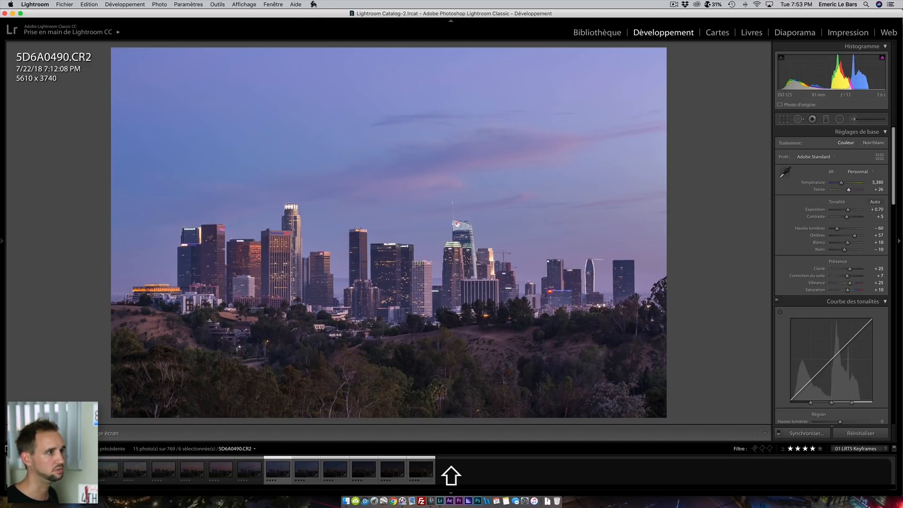
click(314, 4)
click(324, 26)
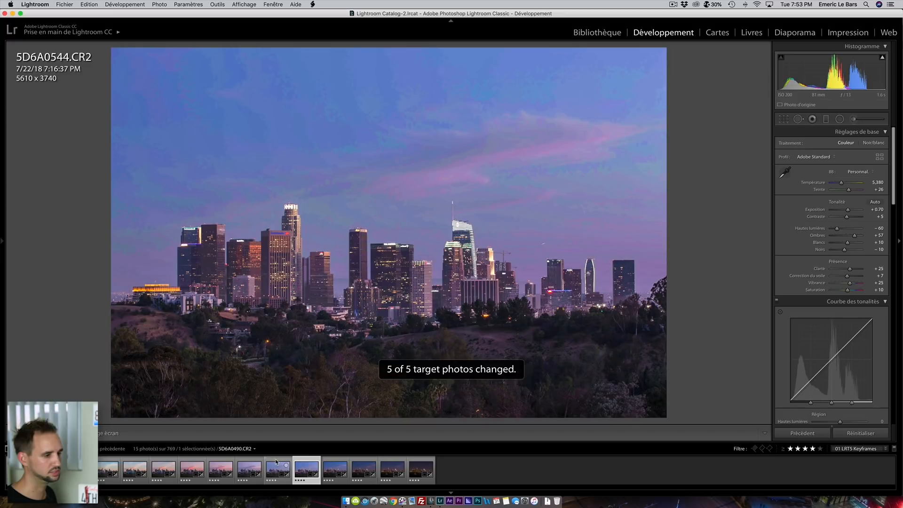
- Return to keyframe 5D6A0490 and set its red saturation to 0
click(277, 464)
scroll(826, 276, down, 5)
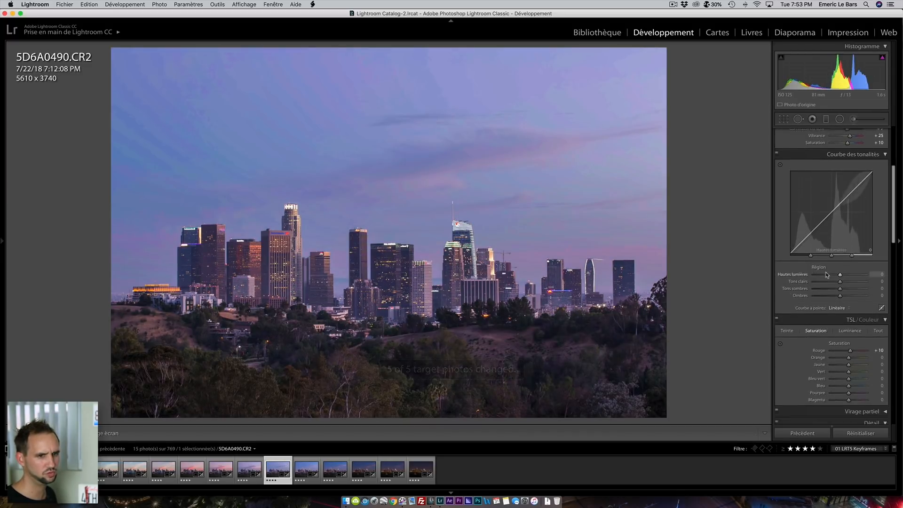
scroll(826, 275, down, 3)
click(878, 269)
key(Return)
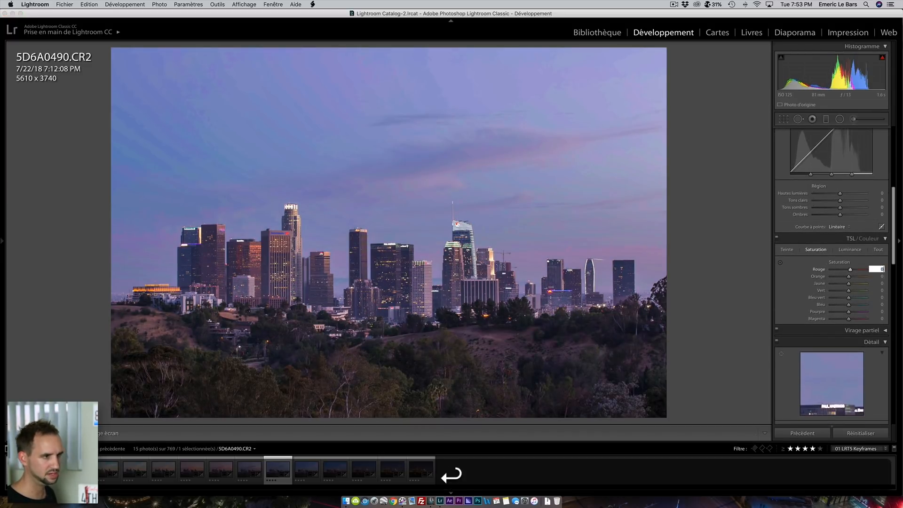
scroll(861, 271, up, 8)
- Sync keyframe 5D6A0490's settings again to all following keyframes with the LRTimelapse Sync Keyframes script
shift+click(415, 466)
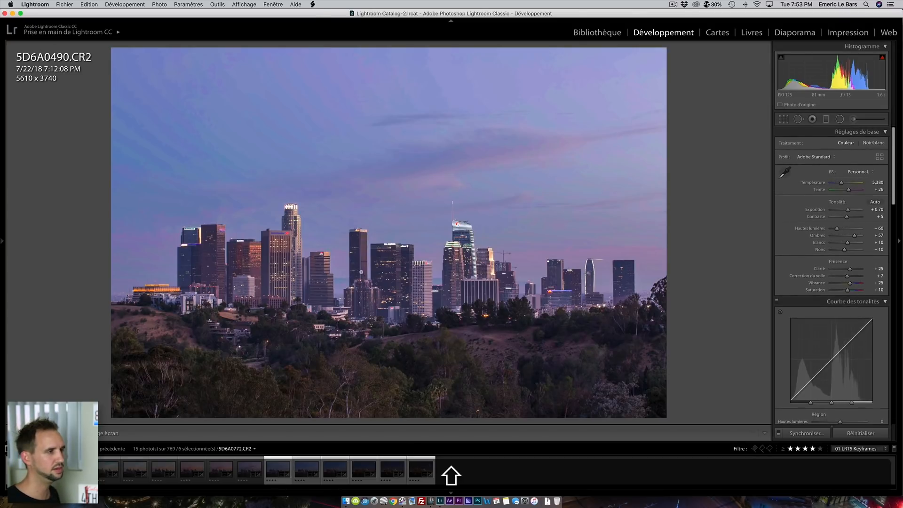
click(313, 4)
click(339, 31)
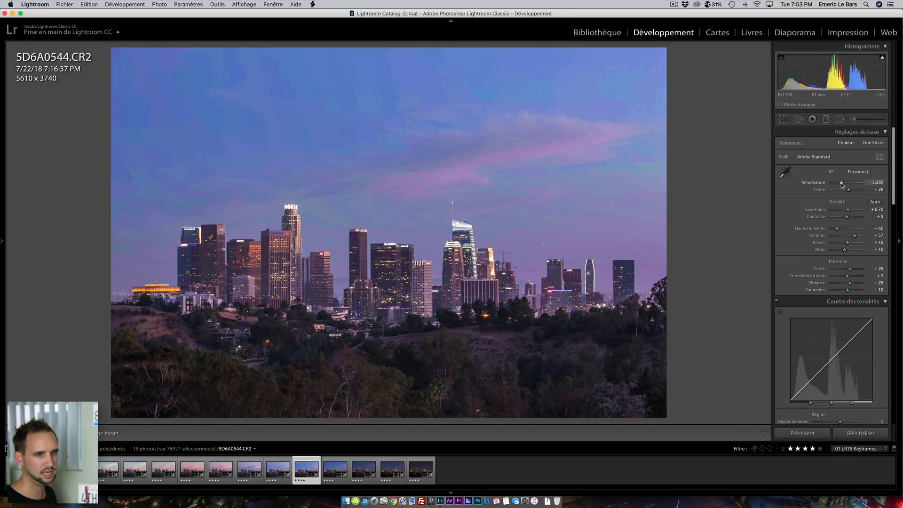
- On keyframe 5D6A0544, set temperature to 5,161, tint to +23, exposure to +0.75 and shadows to +44, and change the luminance noise reduction
drag(841, 184, 854, 237)
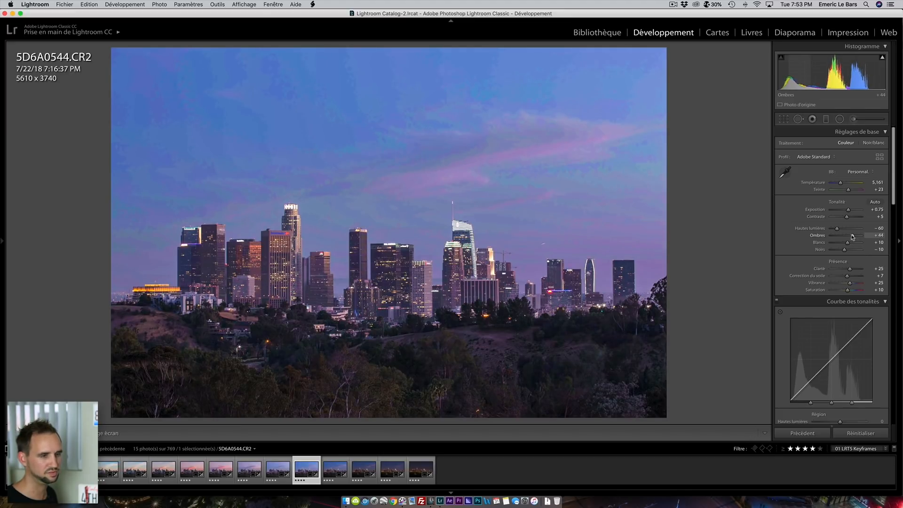
scroll(863, 248, down, 10)
scroll(863, 248, down, 3)
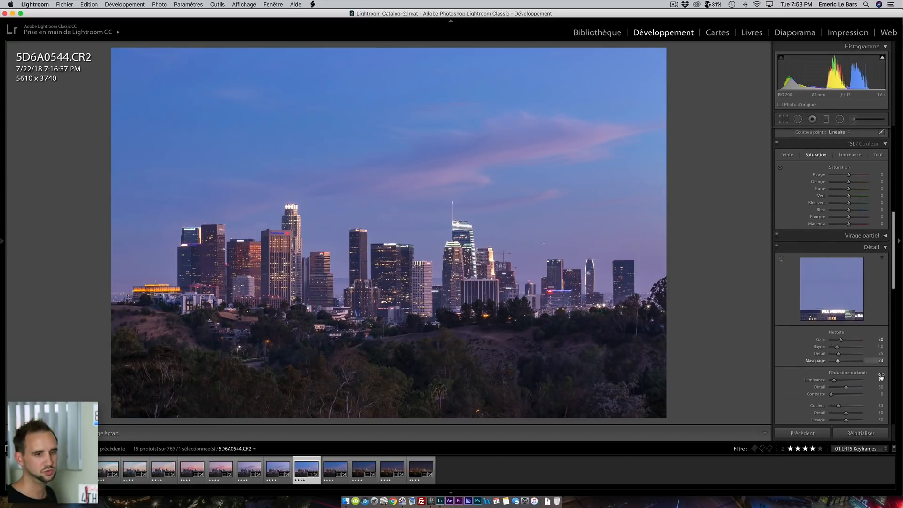
click(880, 380)
text(2)
key(Return)
scroll(855, 329, up, 10)
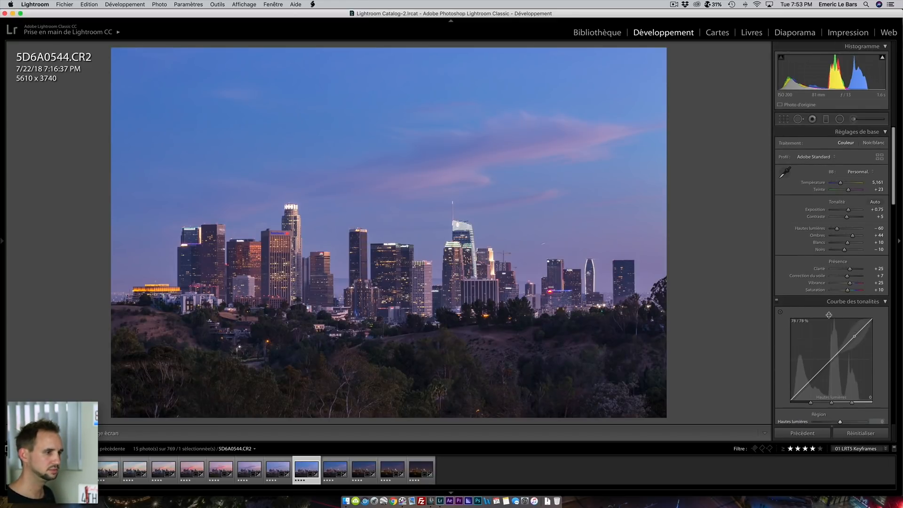
- Select keyframes 5D6A0544 through the last one and sync its settings with the LRTimelapse Sync Keyframes script
shift+click(421, 470)
click(313, 5)
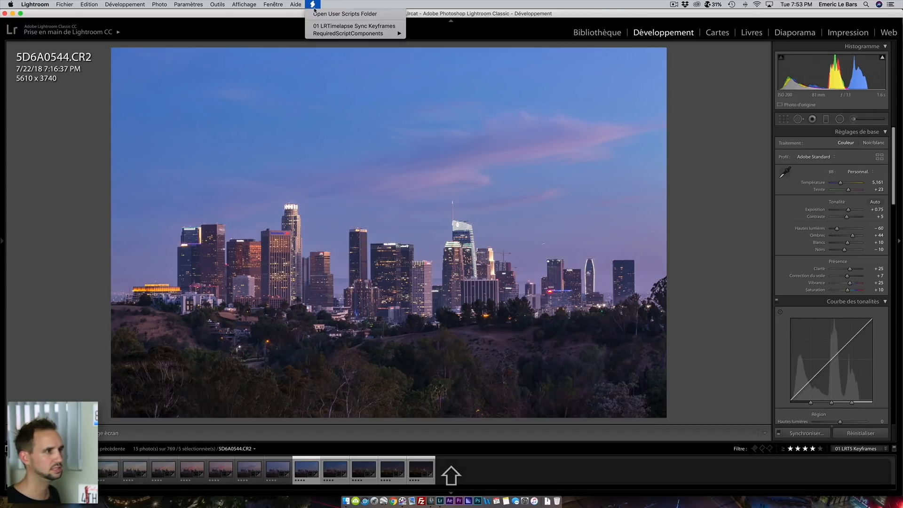
click(334, 28)
- On keyframe 5D6A0598, set temperature to 4,789, tint to +18 and exposure to +0.85, checking the skyline up close
click(332, 460)
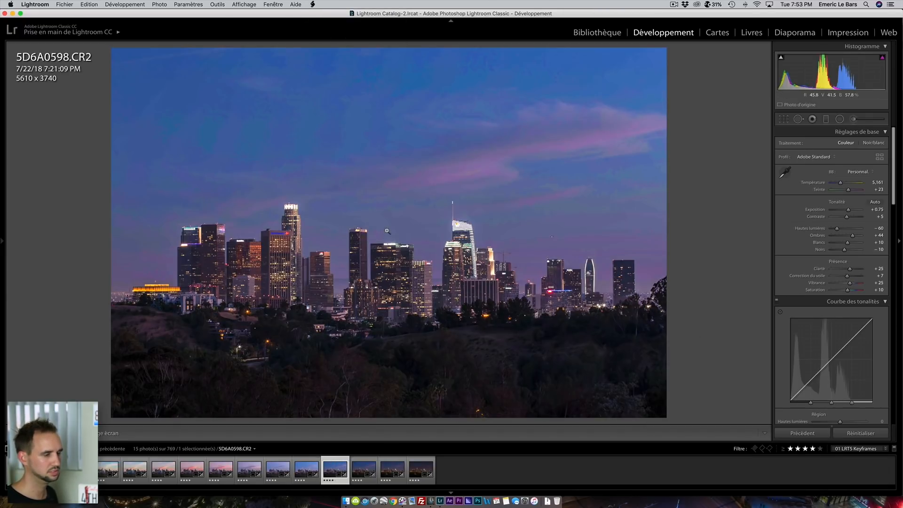
click(387, 231)
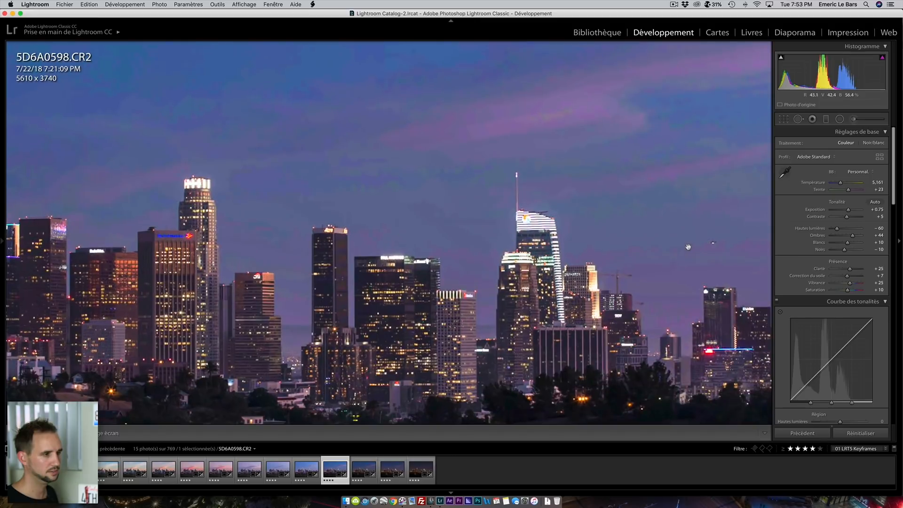
drag(841, 183, 851, 210)
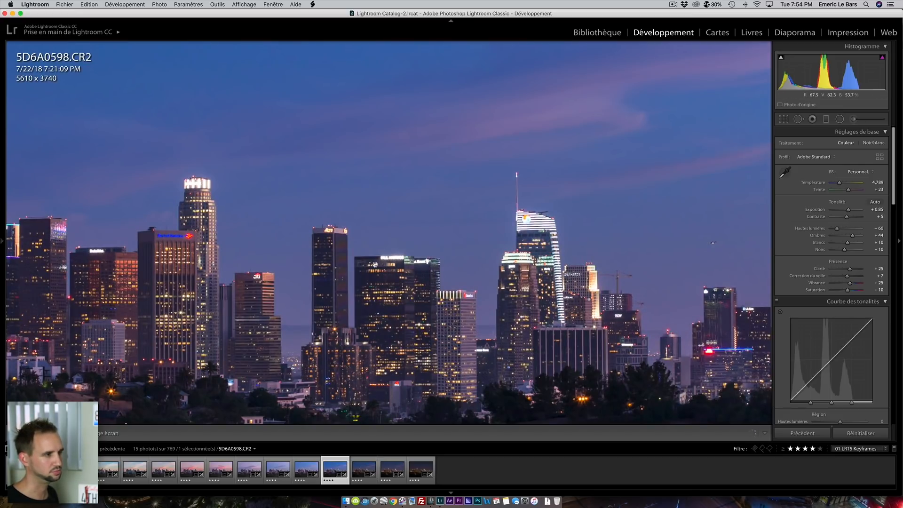
click(374, 264)
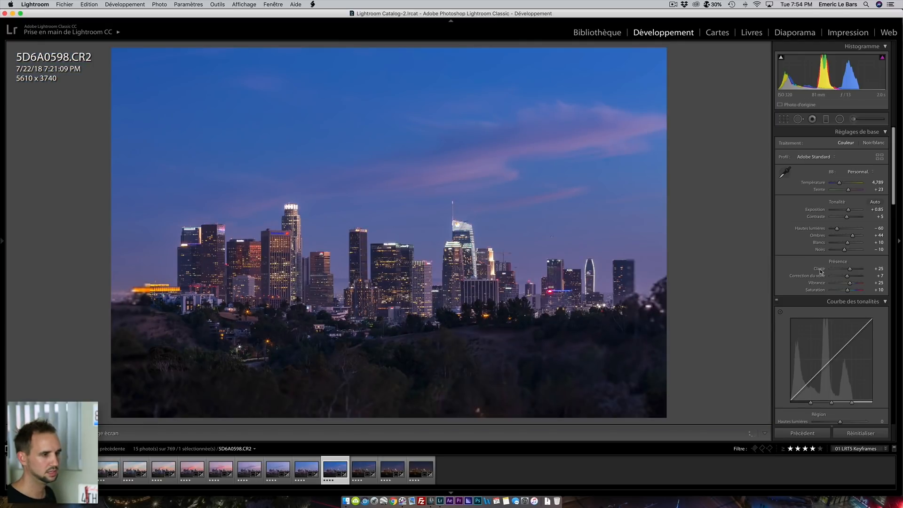
drag(849, 193, 847, 193)
- Set keyframe 5D6A0598's luminance noise reduction to 35
scroll(823, 301, down, 10)
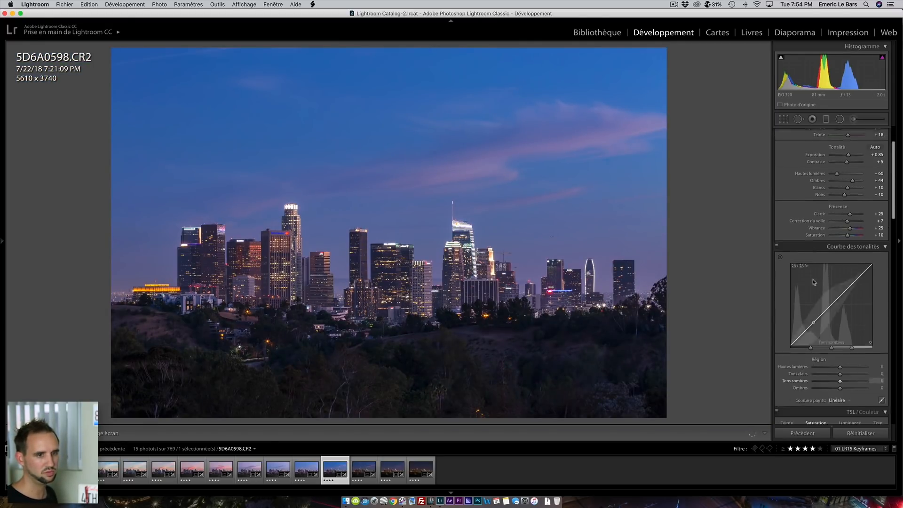
click(883, 355)
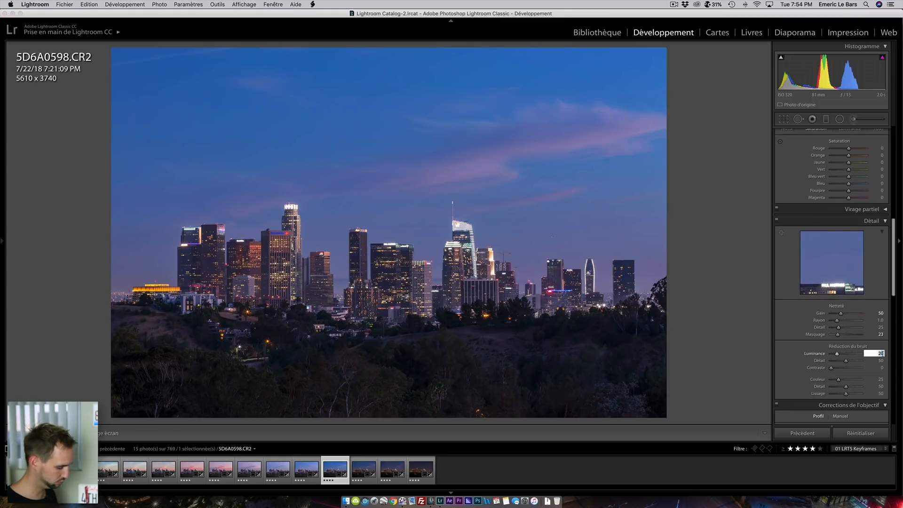
text(35)
key(Return)
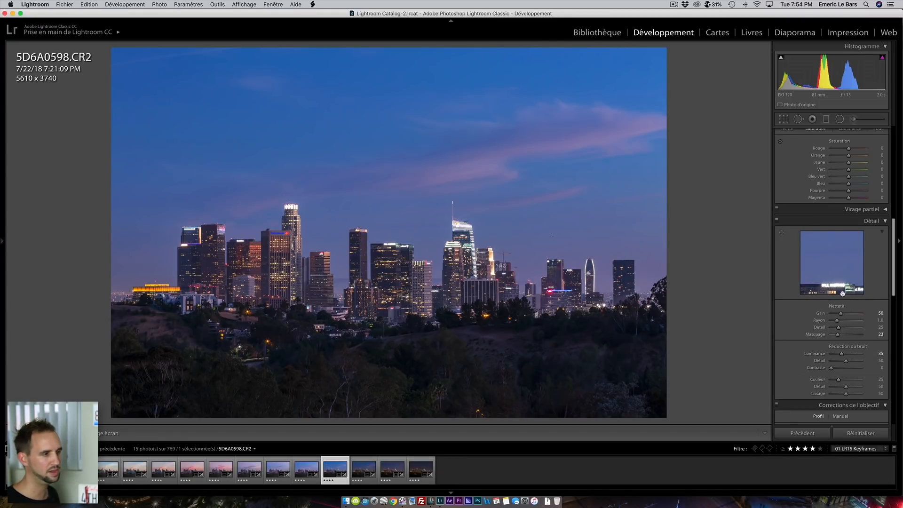
- Set keyframe 5D6A0598's temperature to 4,729 and its clarity to +20
scroll(844, 297, up, 10)
scroll(843, 297, down, 1)
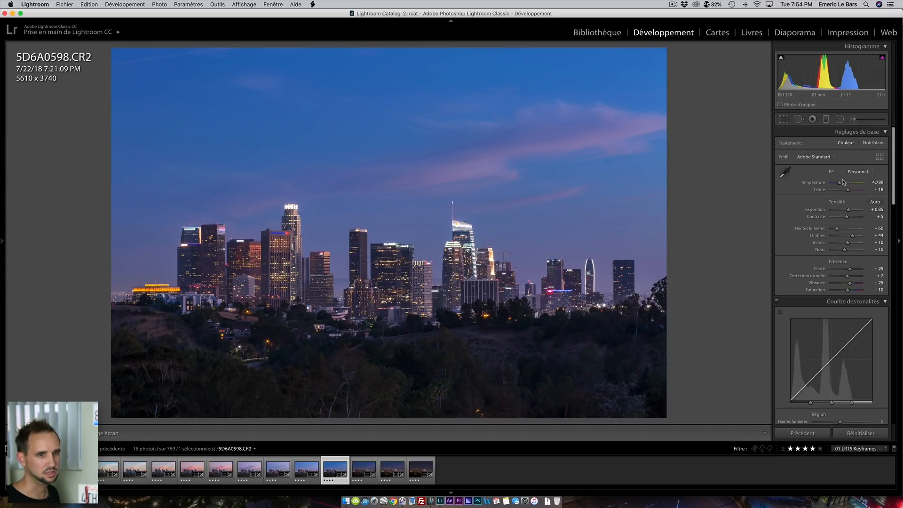
drag(840, 184, 839, 185)
click(874, 268)
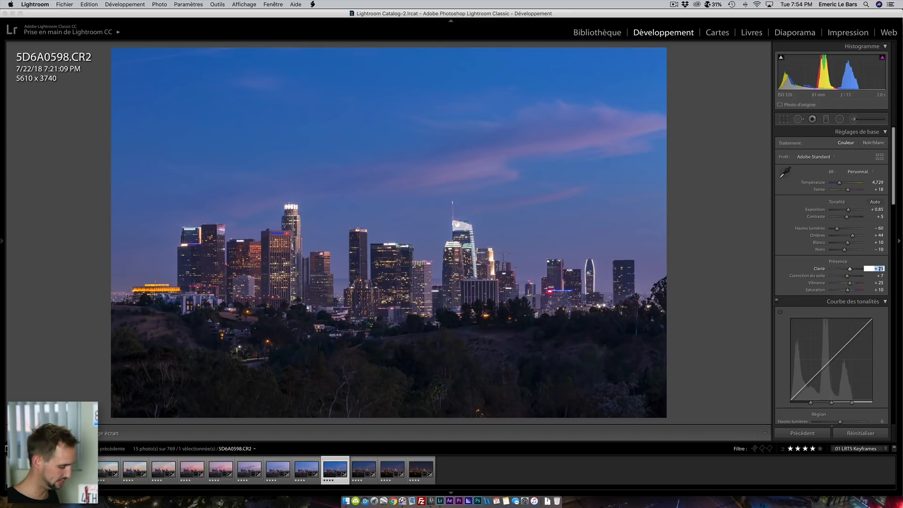
text(20)
key(Return)
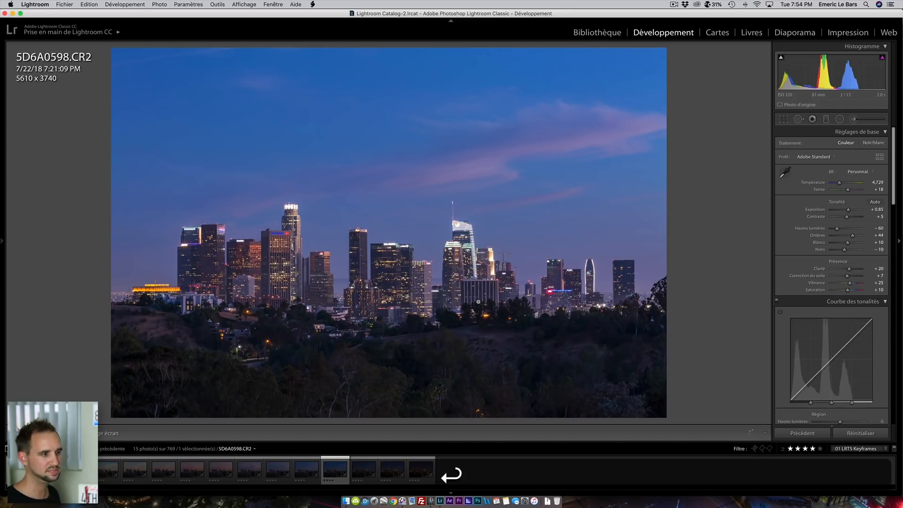
- Sync keyframe 5D6A0598's settings to all following keyframes with the LRTimelapse Sync Keyframes script
shift+click(421, 469)
click(312, 4)
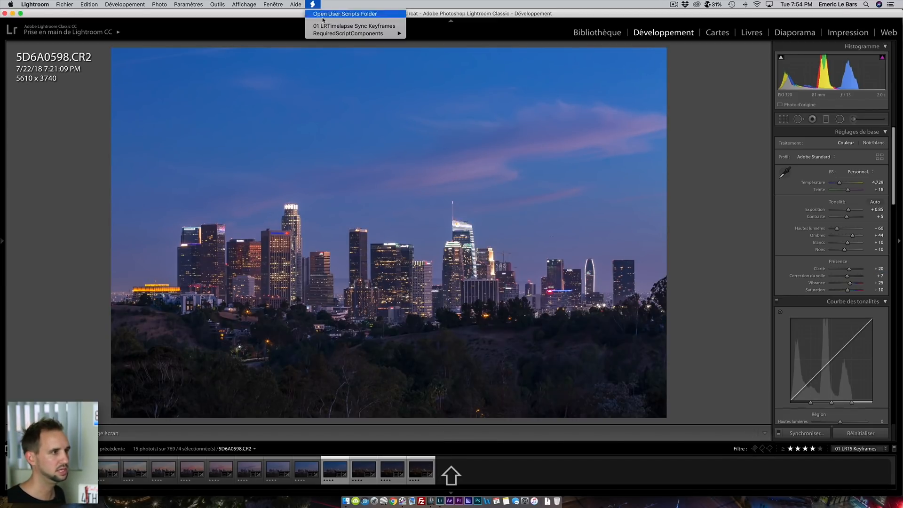
click(331, 26)
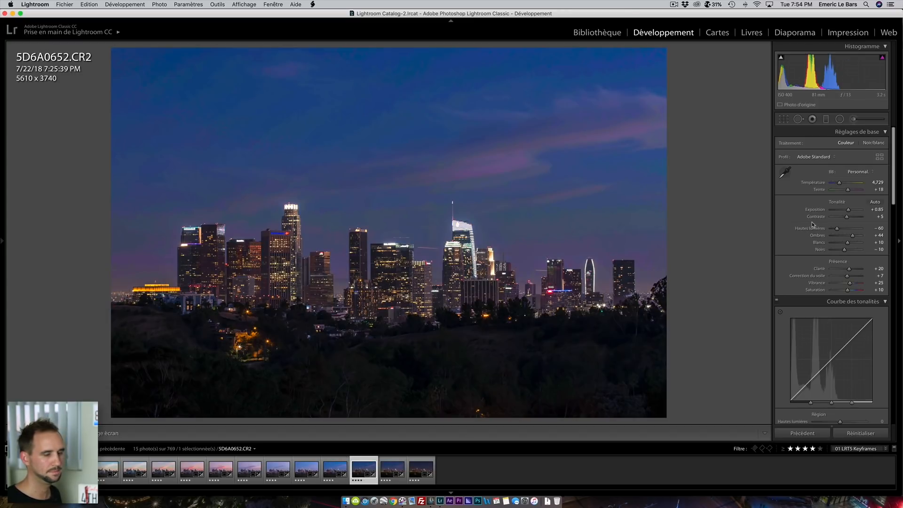
- On keyframe 5D6A0652, set exposure to +0.90 and temperature to 4,562, checking the skyline up close
drag(848, 210, 849, 210)
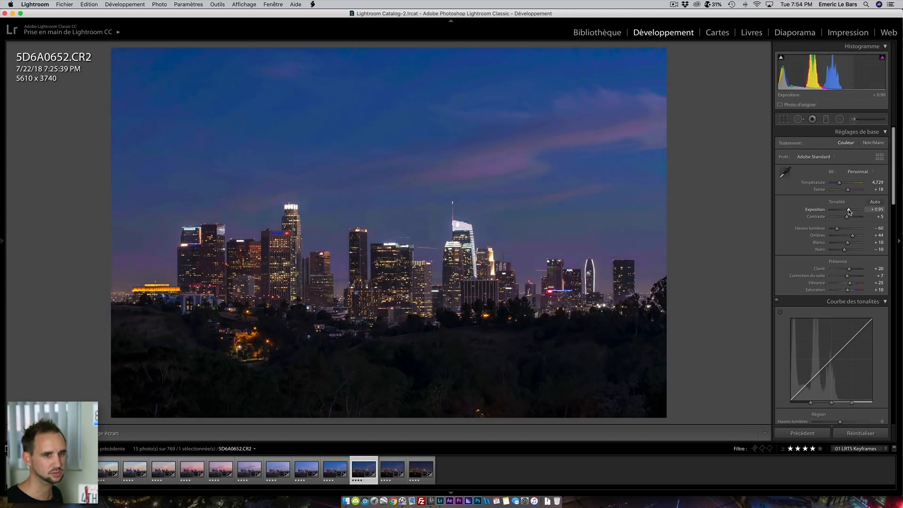
drag(840, 184, 839, 183)
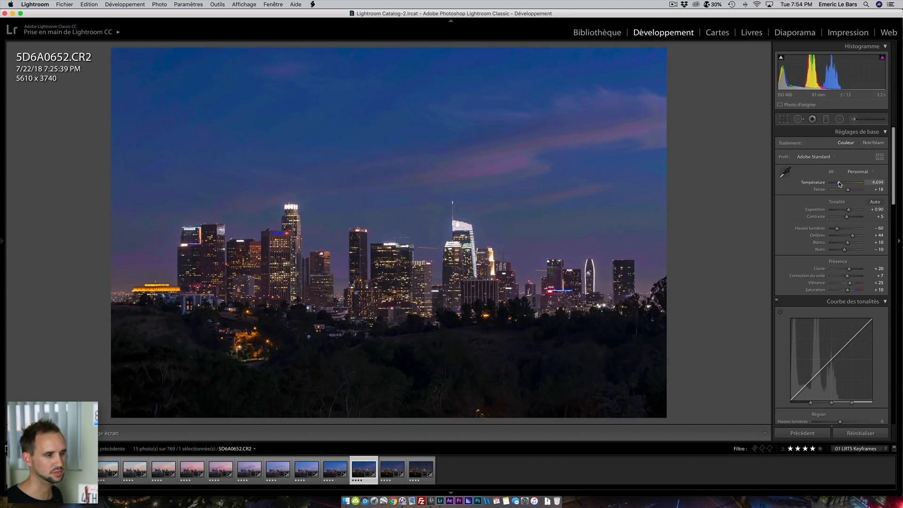
click(384, 251)
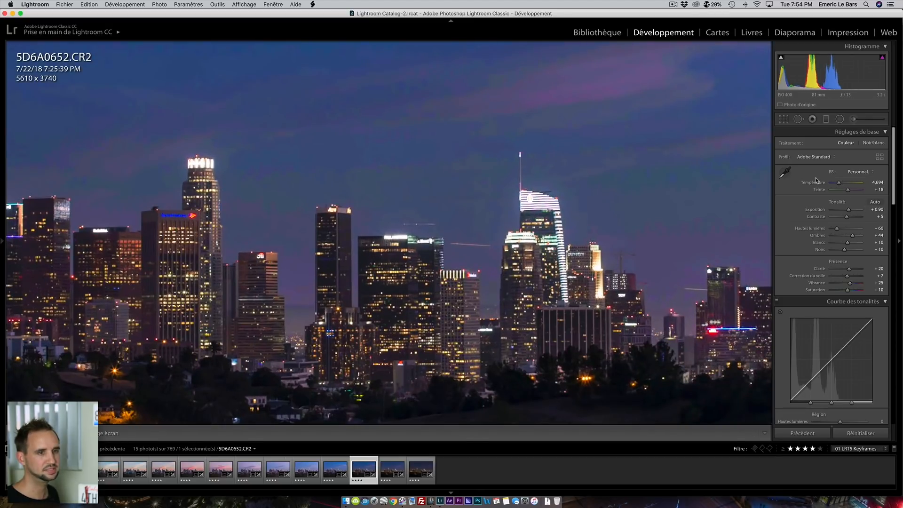
click(734, 141)
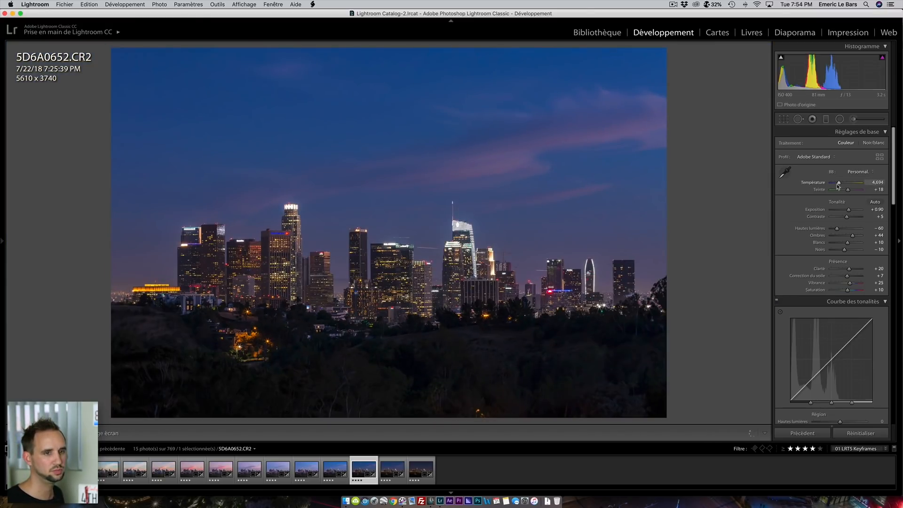
drag(839, 185, 838, 185)
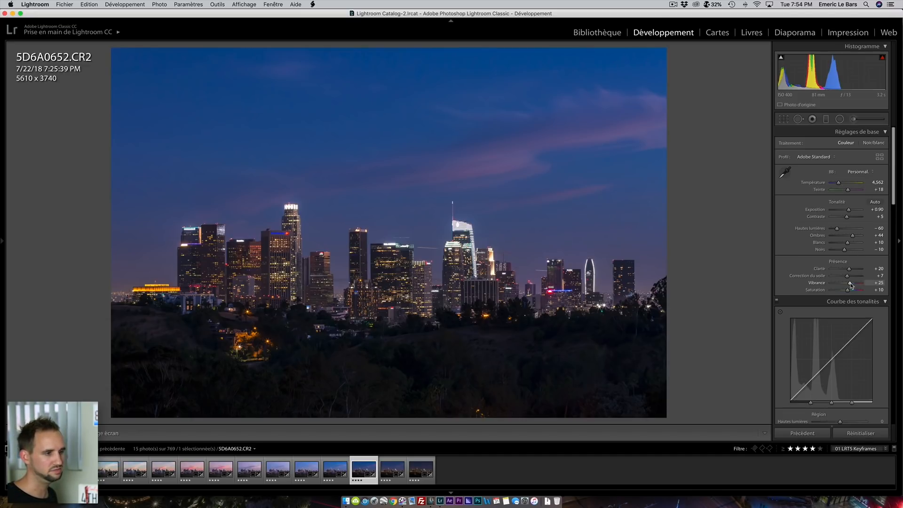
- Sync keyframe 5D6A0652's settings to the two following keyframes with the LRTimelapse Sync Keyframes script
shift+click(418, 466)
click(313, 4)
click(331, 26)
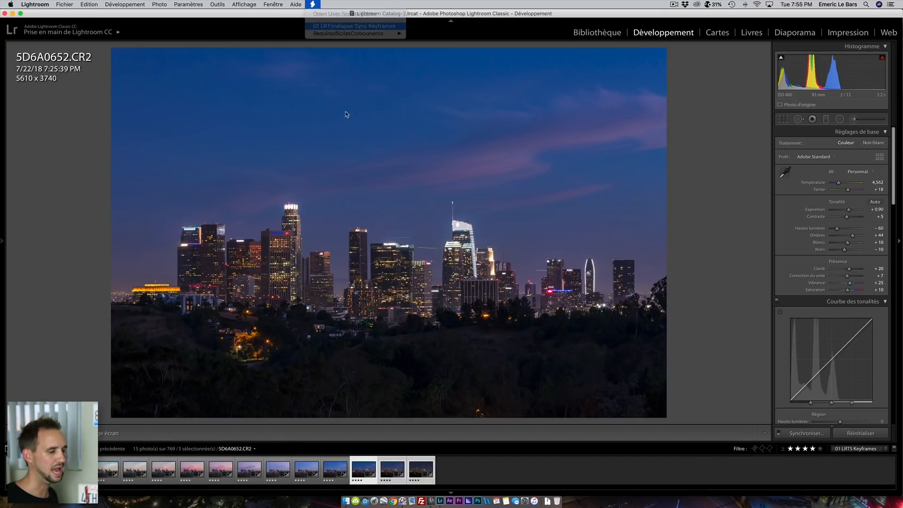
- On keyframe 5D6A0706, set exposure to +1.00, temperature to 4,302 and vibrance to +21
click(390, 462)
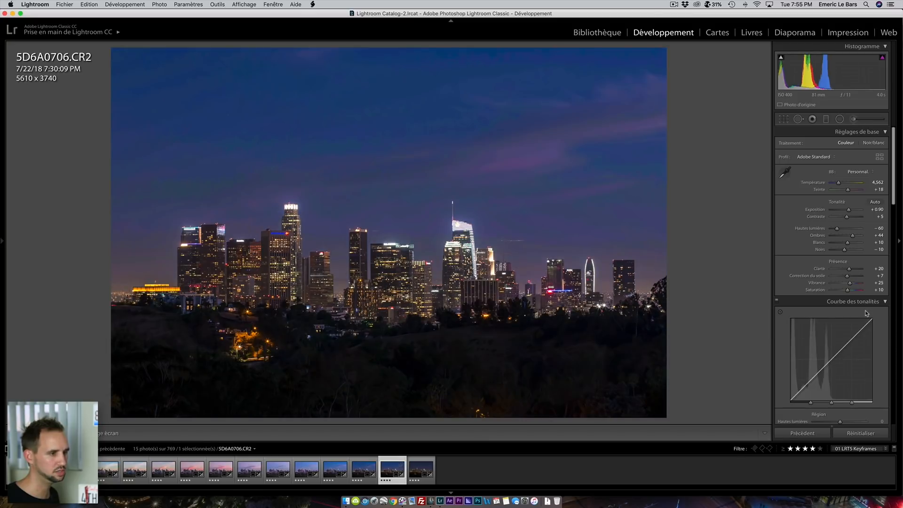
click(408, 225)
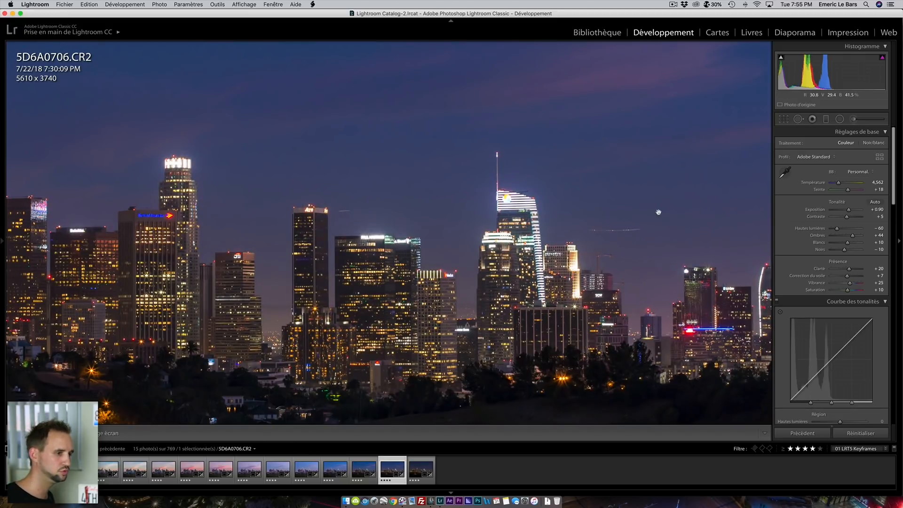
click(655, 202)
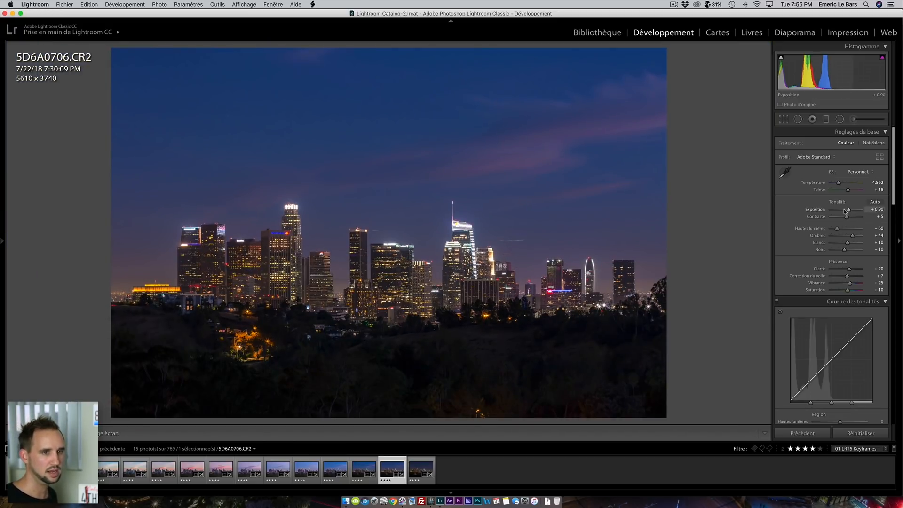
drag(849, 211, 849, 211)
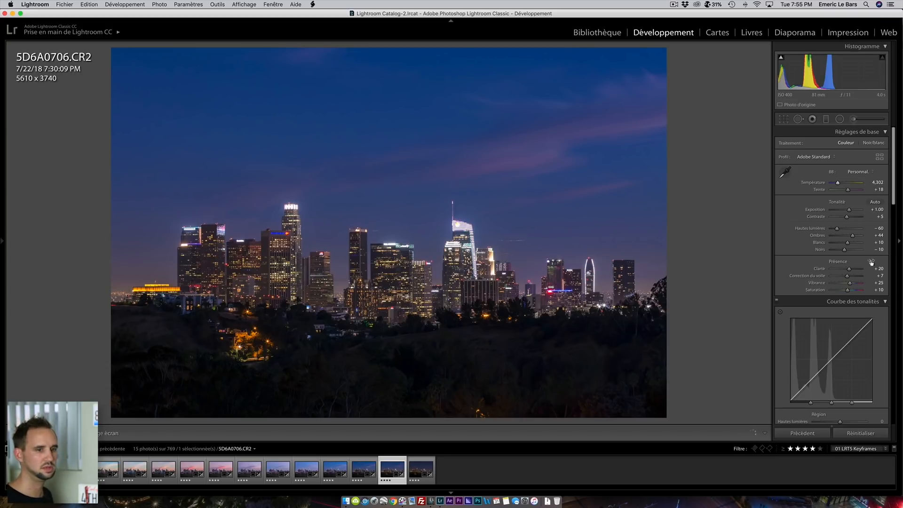
drag(850, 285, 849, 285)
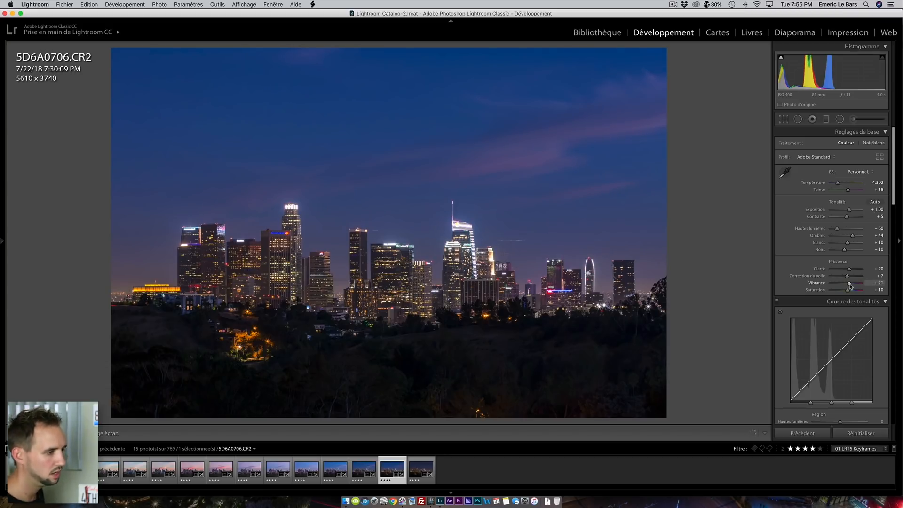
- Sync keyframe 5D6A0706's settings to the last keyframe with the LRTimelapse Sync Keyframes script
super+click(421, 470)
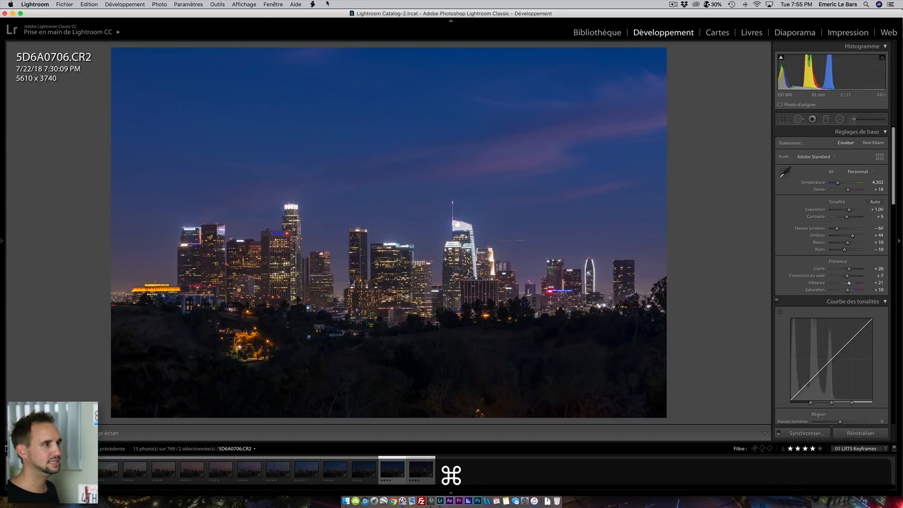
click(312, 4)
click(339, 30)
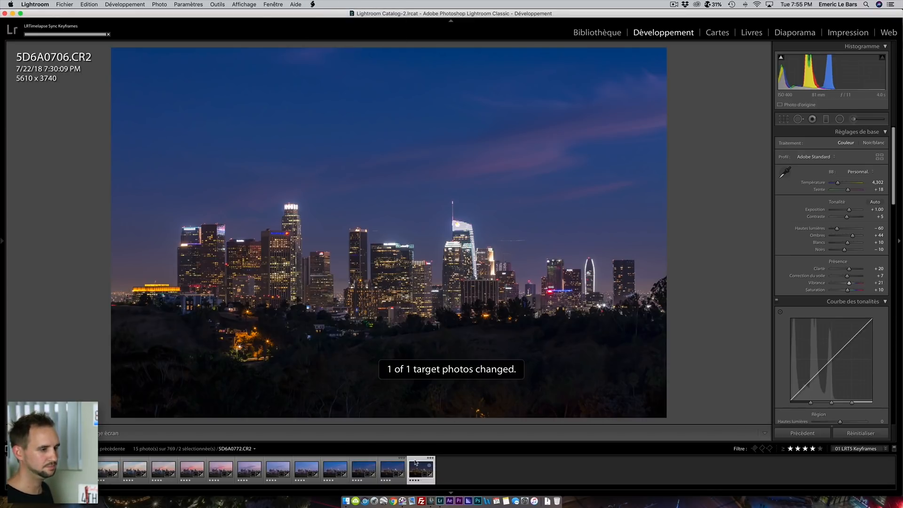
- Set the last keyframe 5D6A0772's temperature to 4,003 and compare the developed photo with its unedited version
click(416, 466)
drag(838, 186, 837, 186)
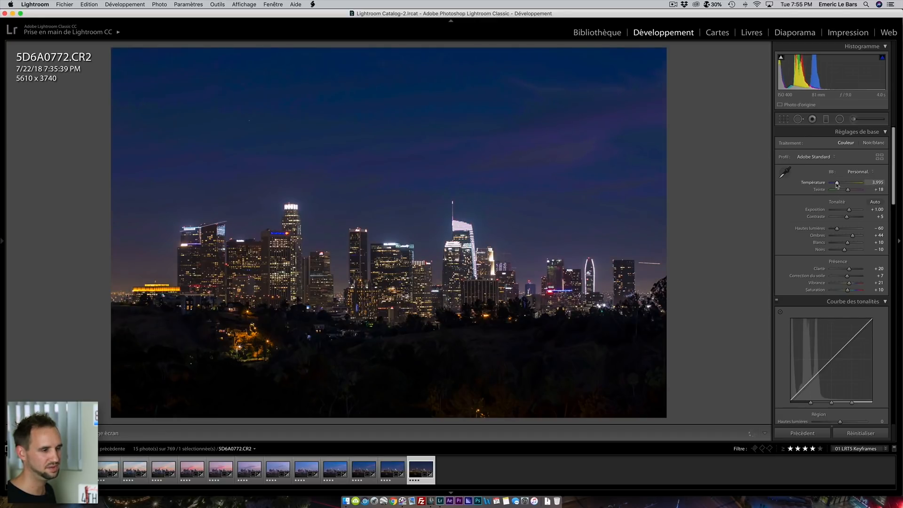
click(367, 256)
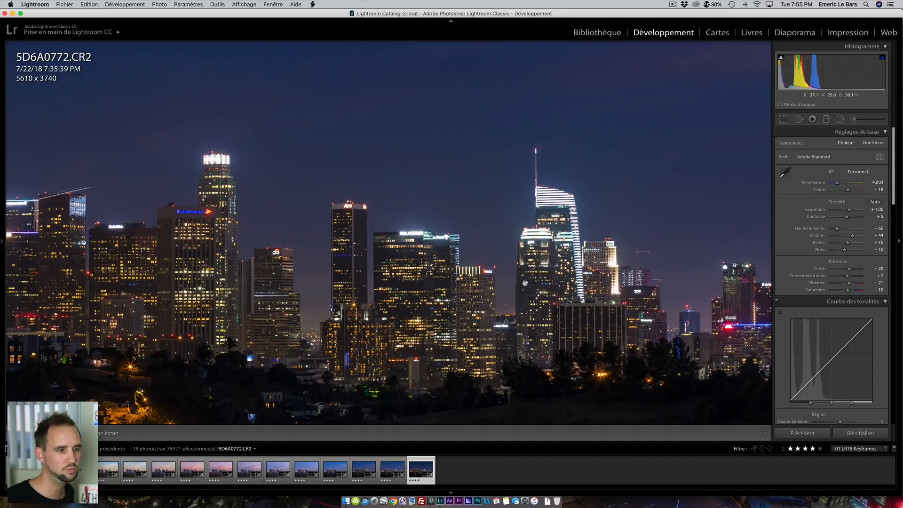
key(z)
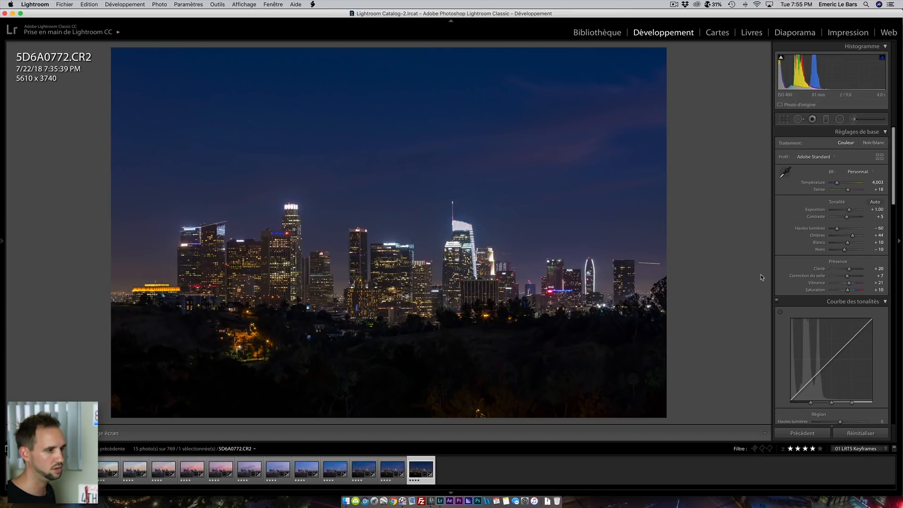
key(backslash)
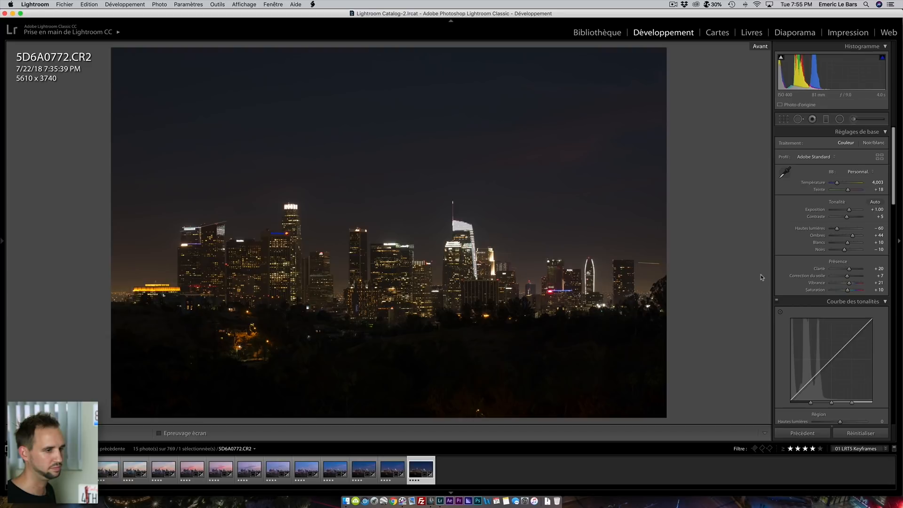
key(backslash)
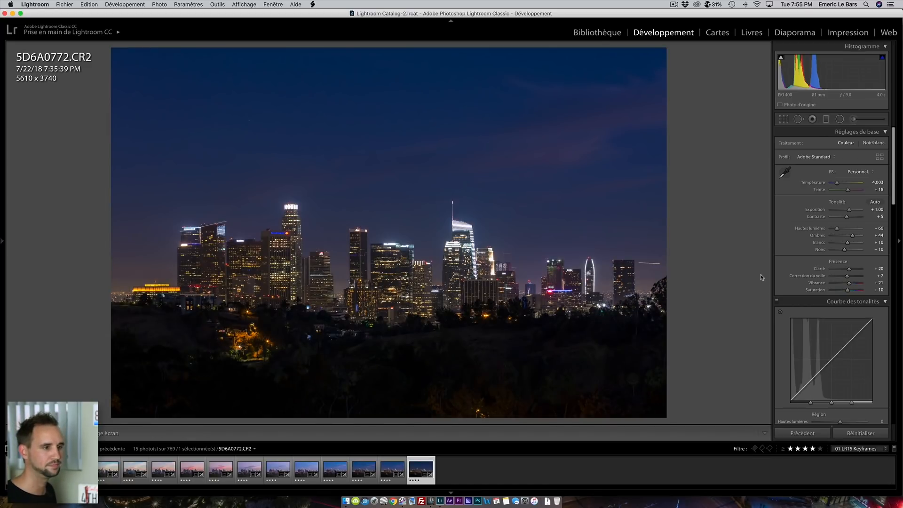
- Show all keyframes as a grid in the Library and select the first one
key(g)
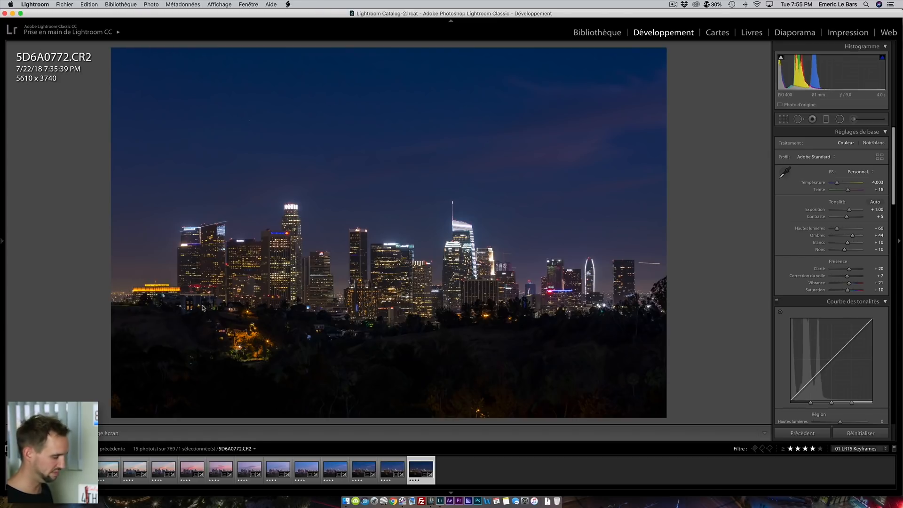
click(189, 78)
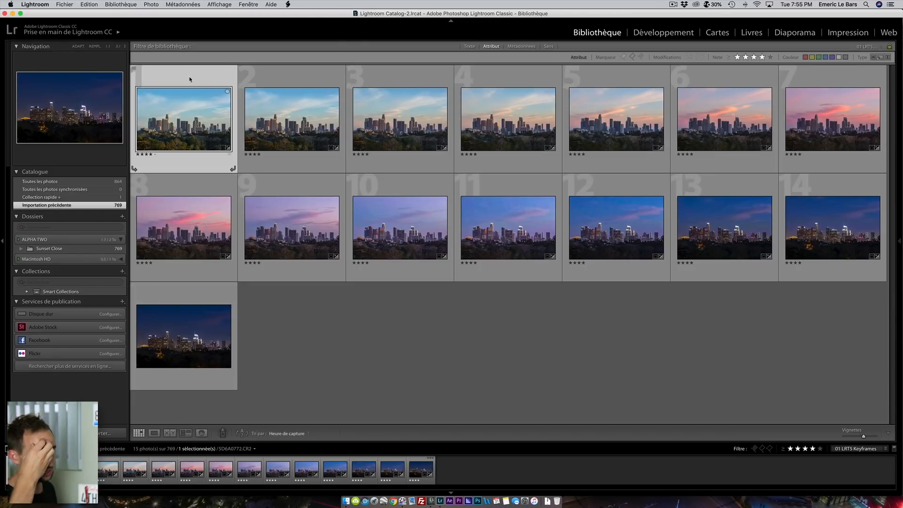
key(super+a)
key(j)
click(188, 79)
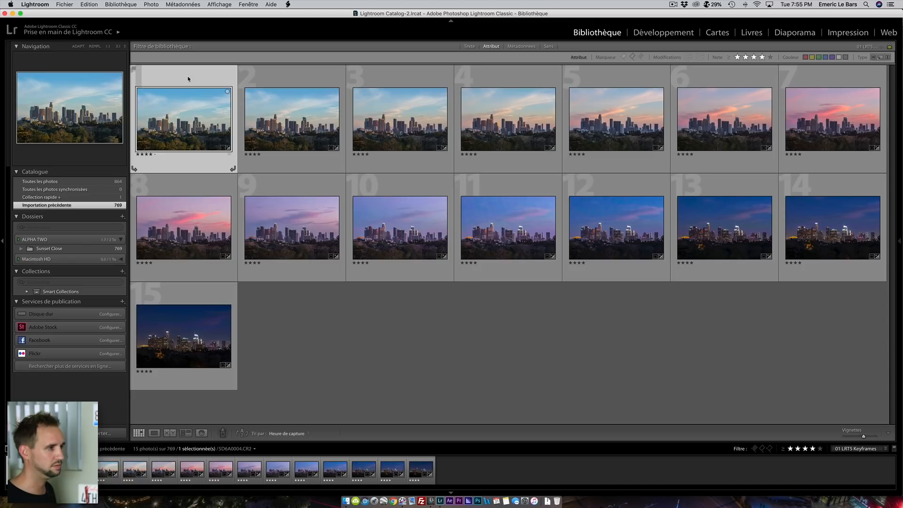
- Enlarge the first keyframe, select all keyframes and step through them one by one to review the day-to-night progression
double_click(188, 79)
key(super+a)
key(super+Right)
key(Right)
key(Right)
key(Right)
key(Right)
key(Right)
key(Right)
key(Right)
key(Right)
key(Right)
key(Right)
key(Right)
key(Right)
key(Right)
key(Right)
key(Right)
key(Right)
key(Right)
key(Right)
key(Right)
key(Right)
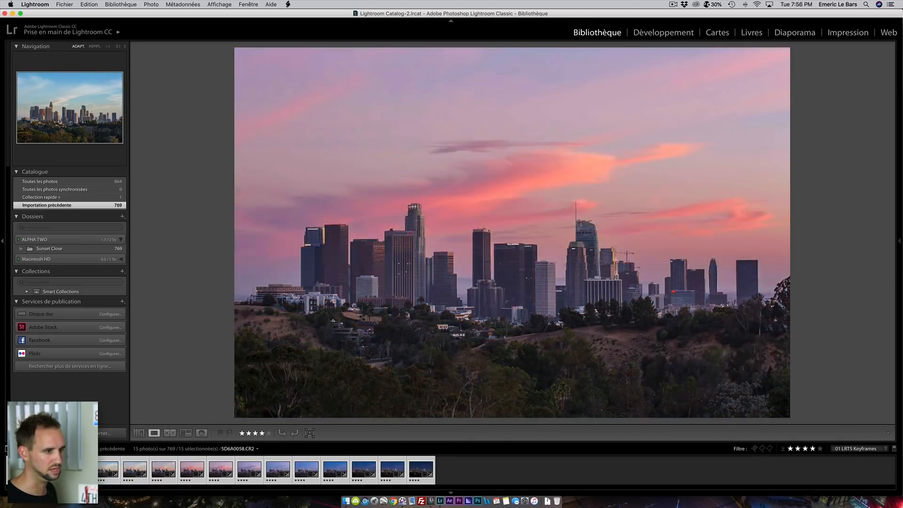
- Cycle repeatedly through the enlarged keyframes to check how colour and exposure progress from daylight through pink sunset to night
key(Right)
key(Right)
key(Right)
key(Right)
key(Right)
key(Right)
key(Right)
key(Right)
key(Right)
key(Right)
key(Right)
key(Right)
key(Right)
key(Right)
key(Right)
key(Right)
key(Right)
key(Right)
key(Right)
key(Right)
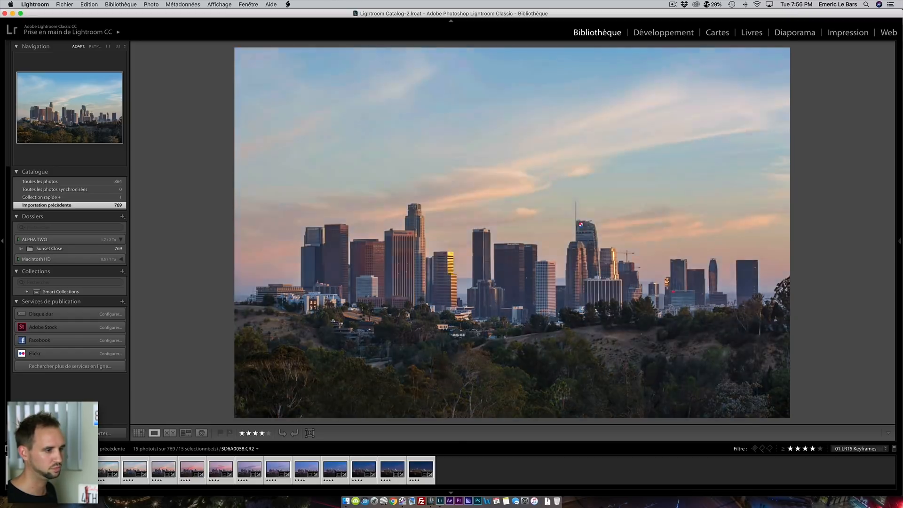
key(Right)
- Return to the thumbnail grid, select all keyframes and save their metadata to the files
click(140, 434)
key(super+a)
key(super+s)
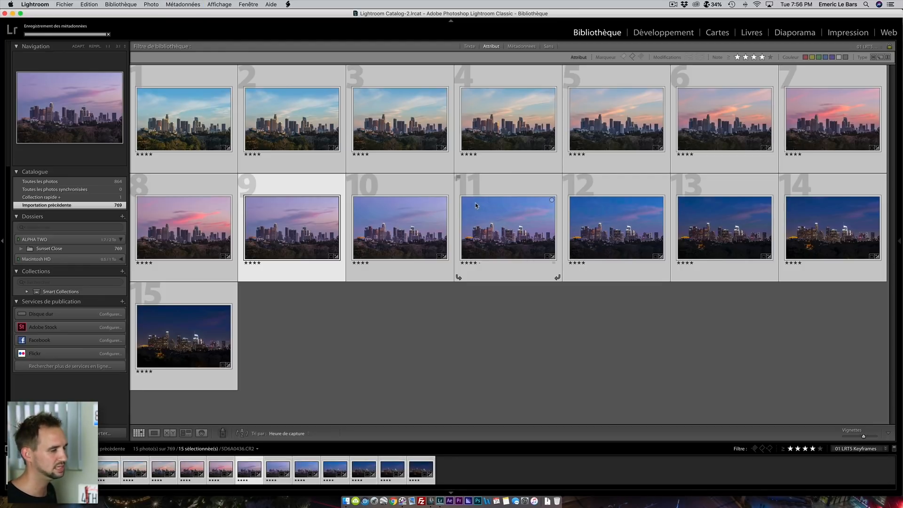
- Switch to LRTimelapse and apply the visual deflicker to the Sunset Close sequence
key(super+Tab)
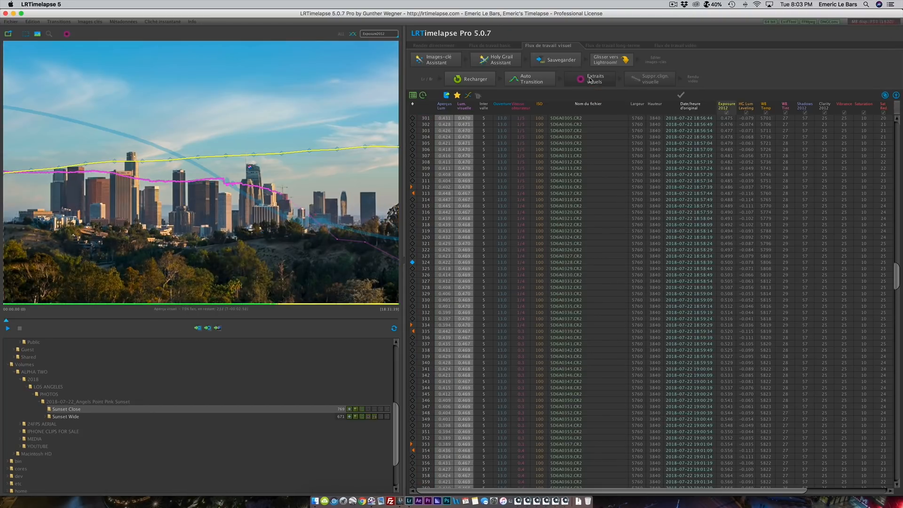
click(650, 79)
click(567, 150)
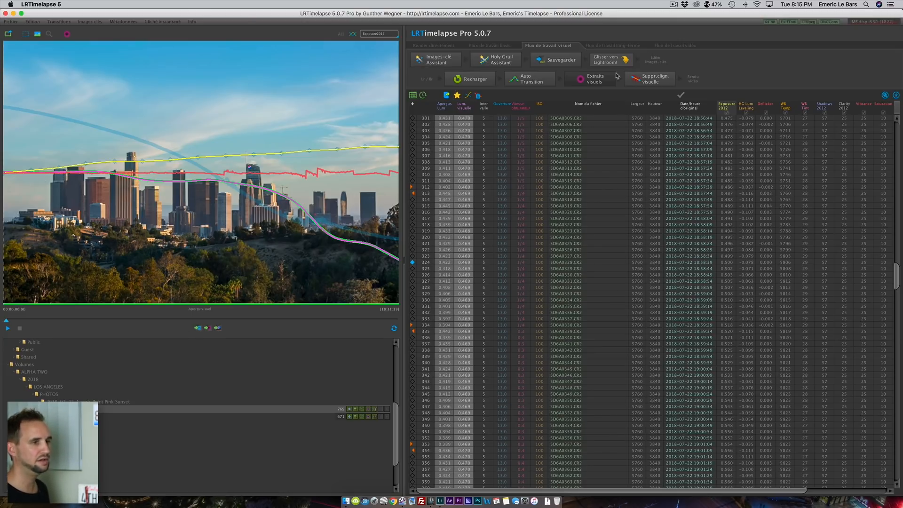
- Play the visual preview of the deflickered Sunset Close sequence from its first frame
click(590, 79)
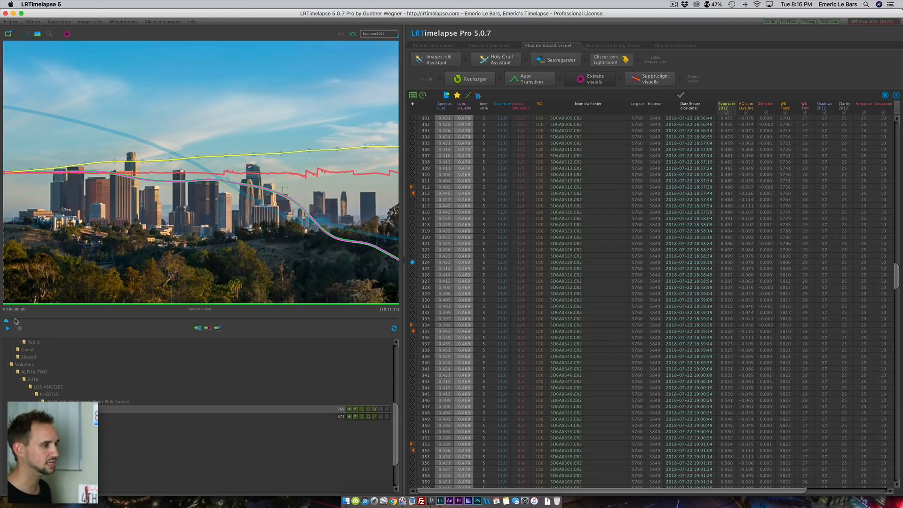
mouse_move(7, 322)
mouse_down()
mouse_move(35, 321)
mouse_move(6, 324)
mouse_up()
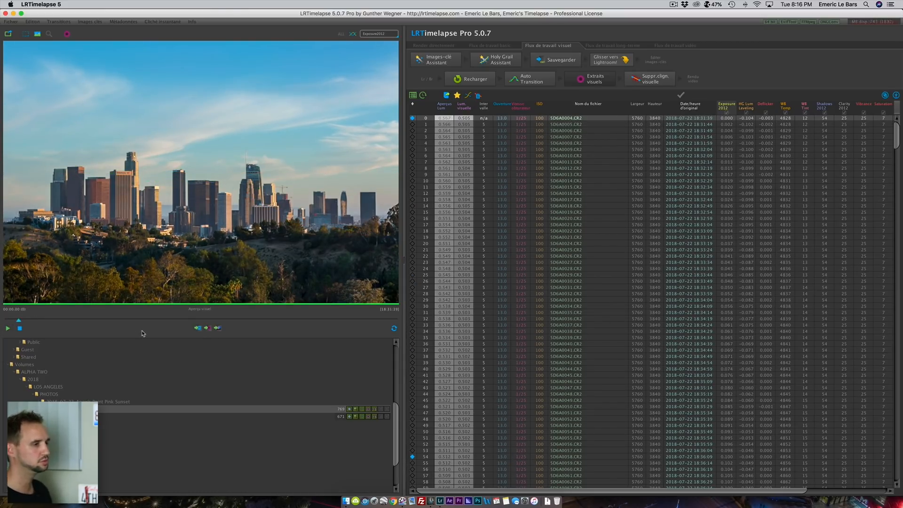